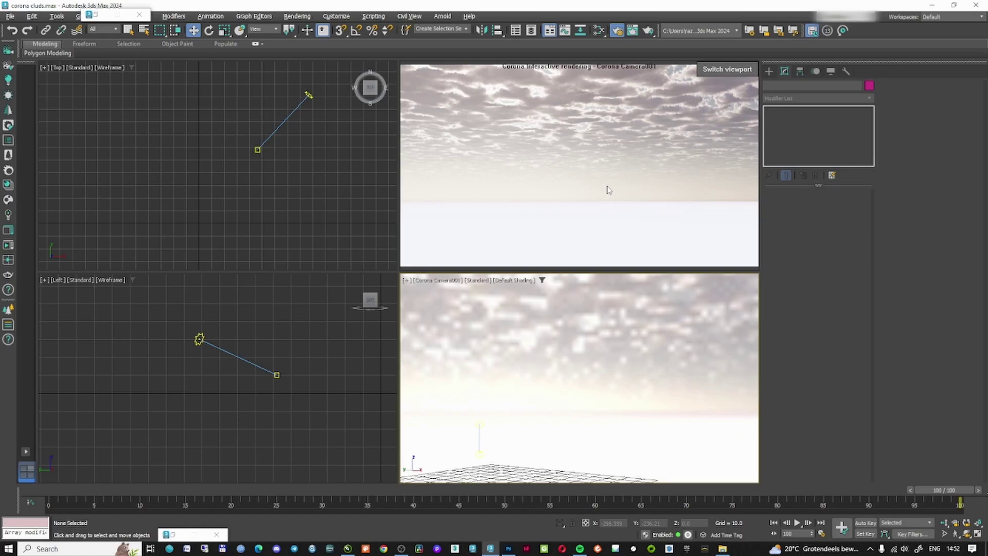
Move the sun light together with its target about 58.5 units in negative Y in the Top view.
{"action": "middle_click_drag", "start_coordinate": [304, 124], "coordinate": [259, 152]}
{"action": "left_click", "coordinate": [250, 135]}
{"action": "left_click_drag", "start_coordinate": [237, 120], "coordinate": [219, 192]}
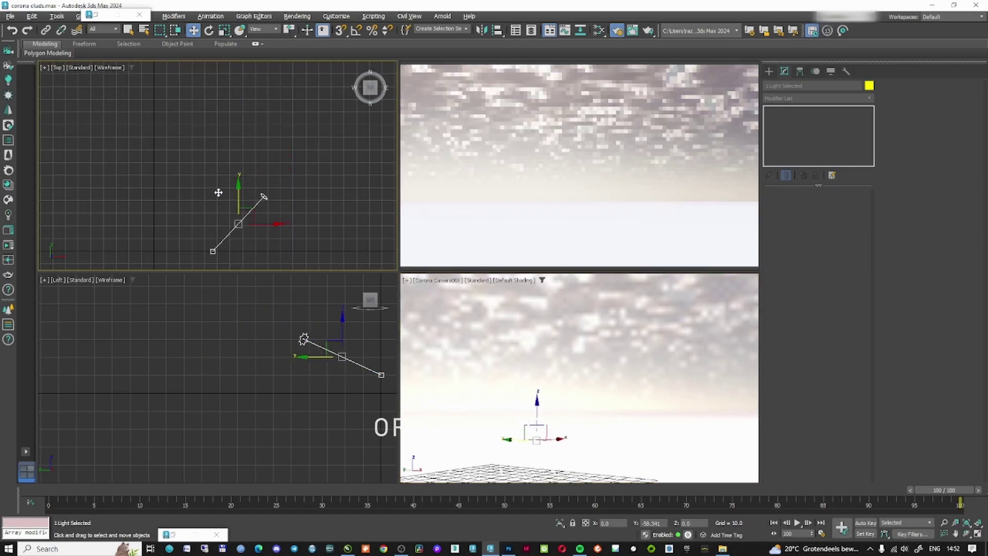
{"action": "middle_click_drag", "start_coordinate": [288, 204], "coordinate": [334, 175]}
{"action": "left_click", "coordinate": [339, 168]}
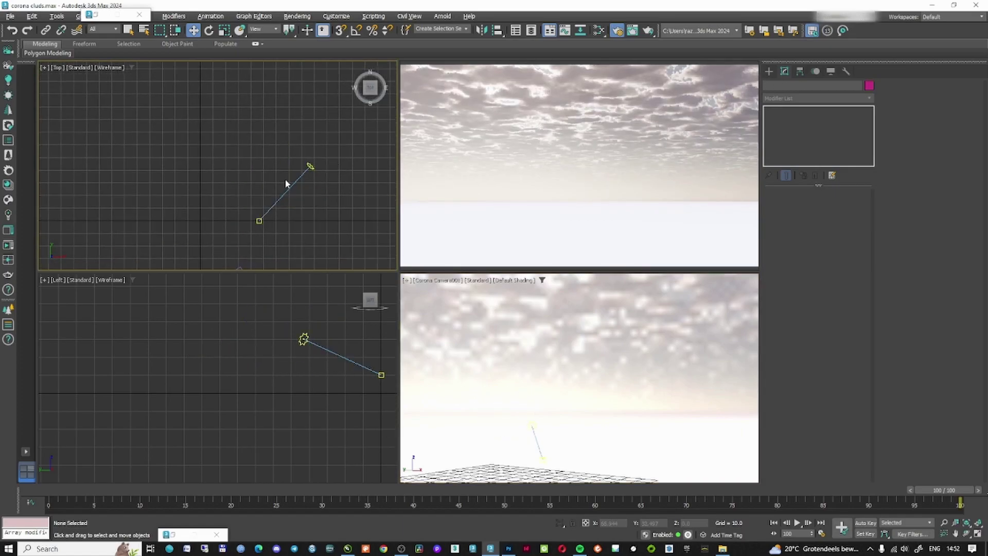
Select the Corona Sun in the Top view and give it a light blue direct input color.
{"action": "scroll", "coordinate": [286, 186], "scroll_direction": "up", "scroll_amount": 5}
{"action": "scroll", "coordinate": [304, 181], "scroll_direction": "down", "scroll_amount": 5}
{"action": "scroll", "coordinate": [307, 183], "scroll_direction": "up", "scroll_amount": 2}
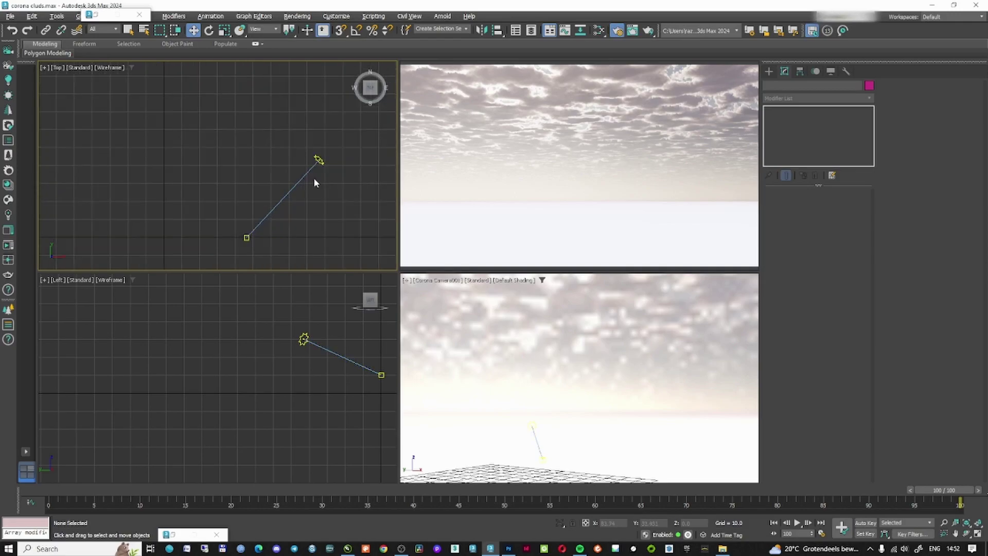
{"action": "left_click", "coordinate": [319, 161]}
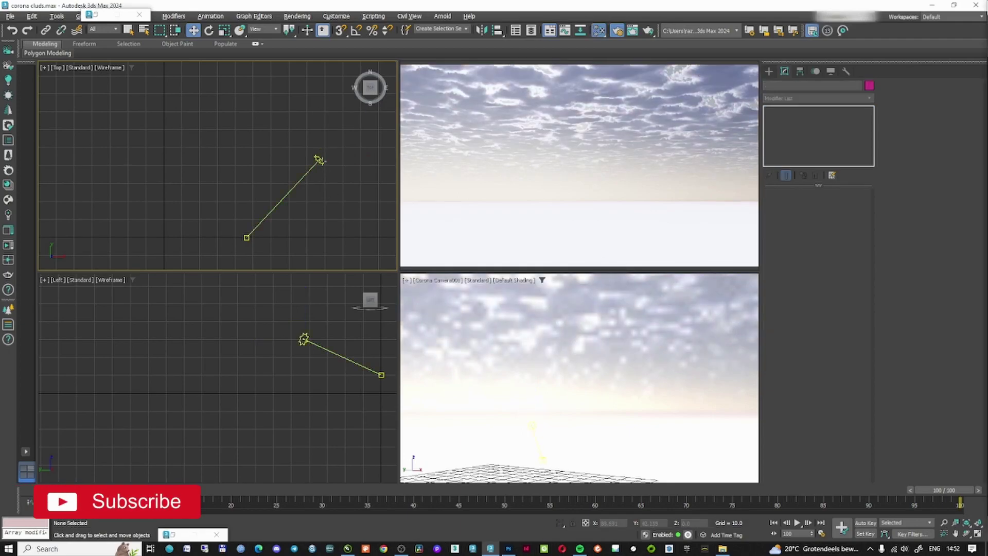
{"action": "left_click", "coordinate": [320, 160]}
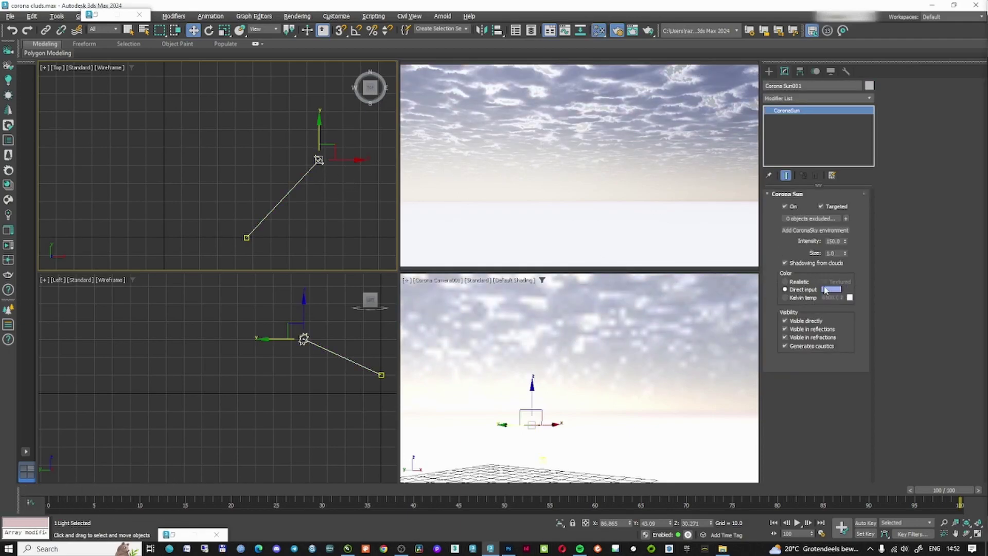
Try coloring the sun by a lower Kelvin temperature, and switch back to its direct input color.
{"action": "left_click", "coordinate": [806, 299]}
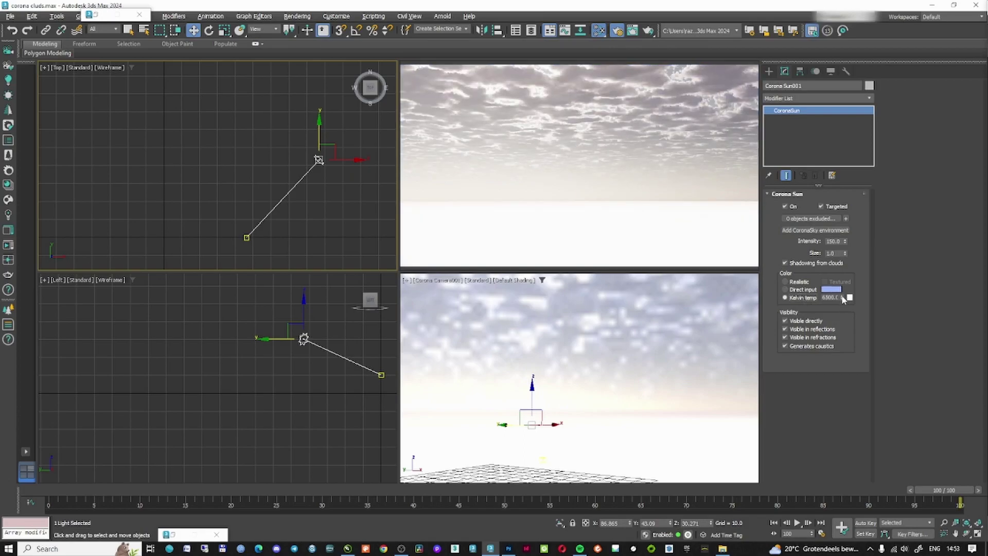
{"action": "left_click_drag", "start_coordinate": [843, 297], "coordinate": [869, 297]}
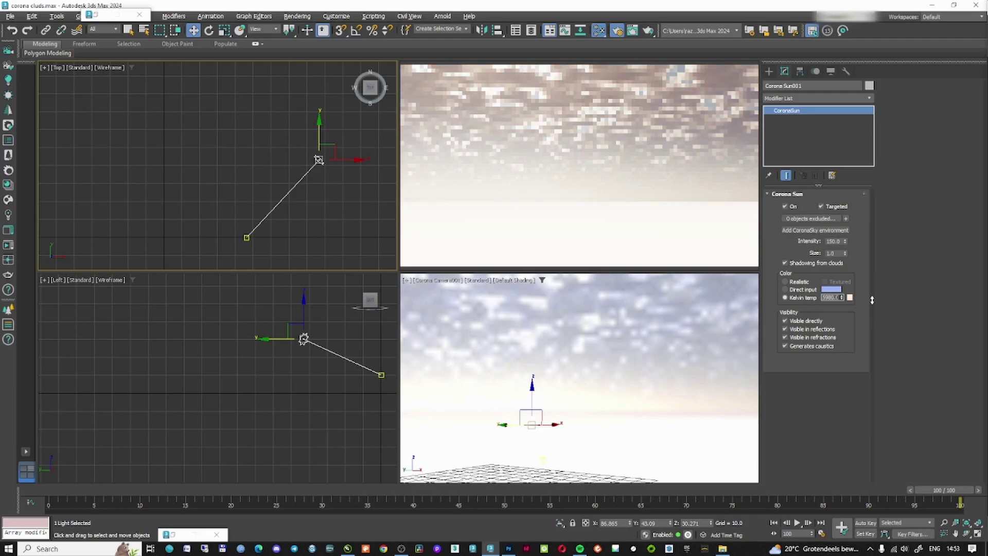
{"action": "left_click", "coordinate": [801, 290]}
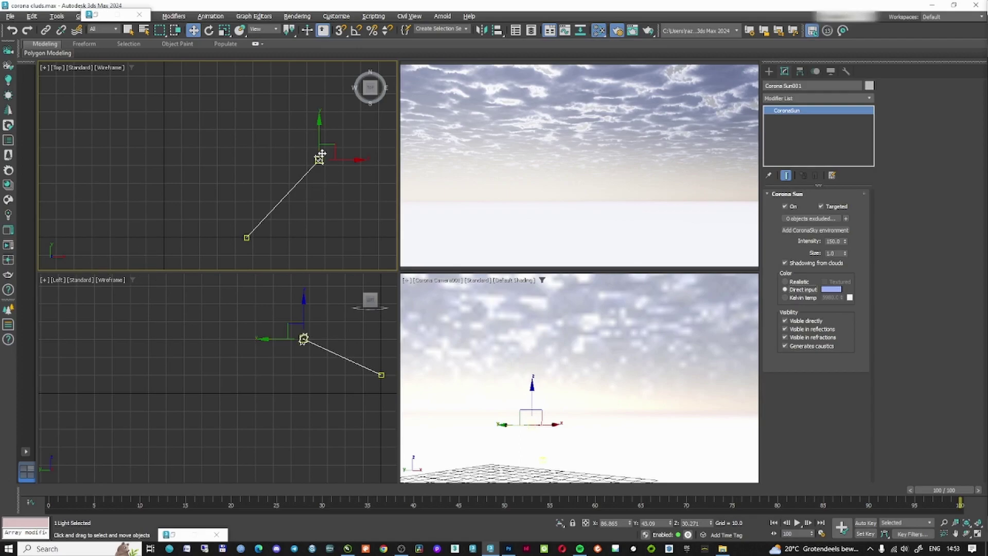
Move the sun without its target along Y in the Top view to about Y 1.8, nearly level with the target.
{"action": "middle_click_drag", "start_coordinate": [321, 147], "coordinate": [319, 128]}
{"action": "scroll", "coordinate": [319, 128], "scroll_direction": "up", "scroll_amount": 2}
{"action": "scroll", "coordinate": [319, 128], "scroll_direction": "down", "scroll_amount": 4}
{"action": "scroll", "coordinate": [319, 128], "scroll_direction": "up", "scroll_amount": 3}
{"action": "scroll", "coordinate": [318, 128], "scroll_direction": "down", "scroll_amount": 1}
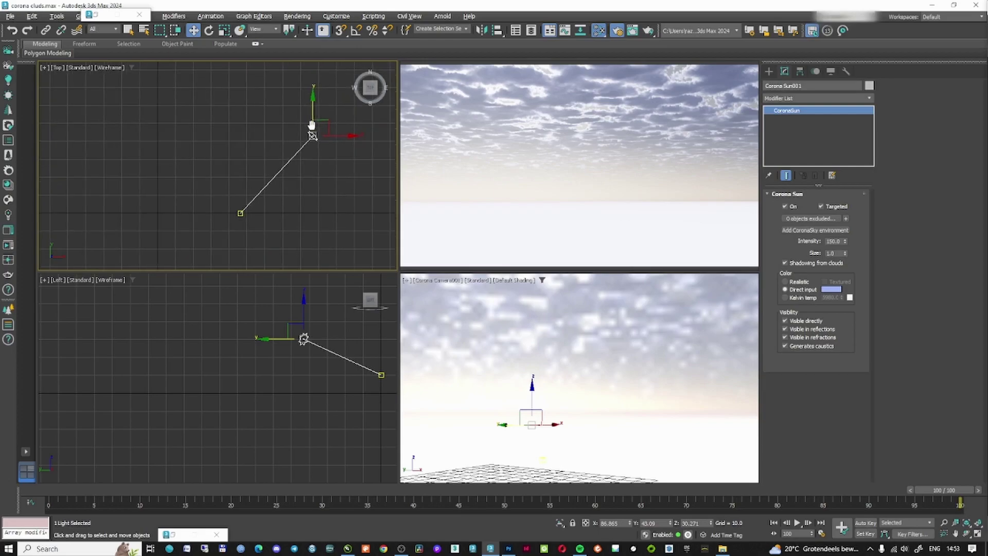
{"action": "left_click_drag", "start_coordinate": [319, 129], "coordinate": [315, 176]}
{"action": "scroll", "coordinate": [314, 175], "scroll_direction": "up", "scroll_amount": 2}
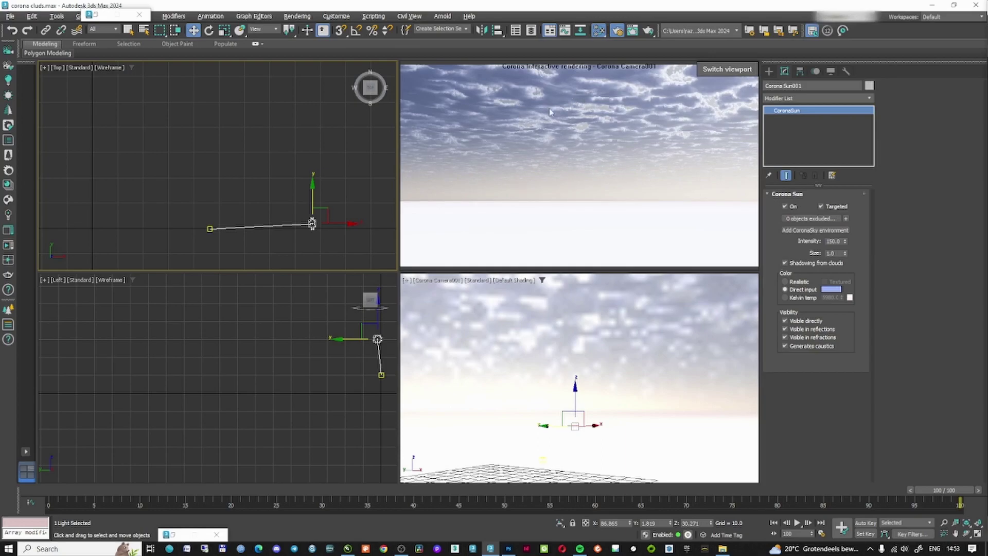
Switch to Chrome, search Google for "sunset clouds" and open the Pexels sunset-over-water photo's page in a new tab.
{"action": "left_click", "coordinate": [382, 549]}
{"action": "type", "text": "sunset clouds"}
{"action": "key", "text": "Return"}
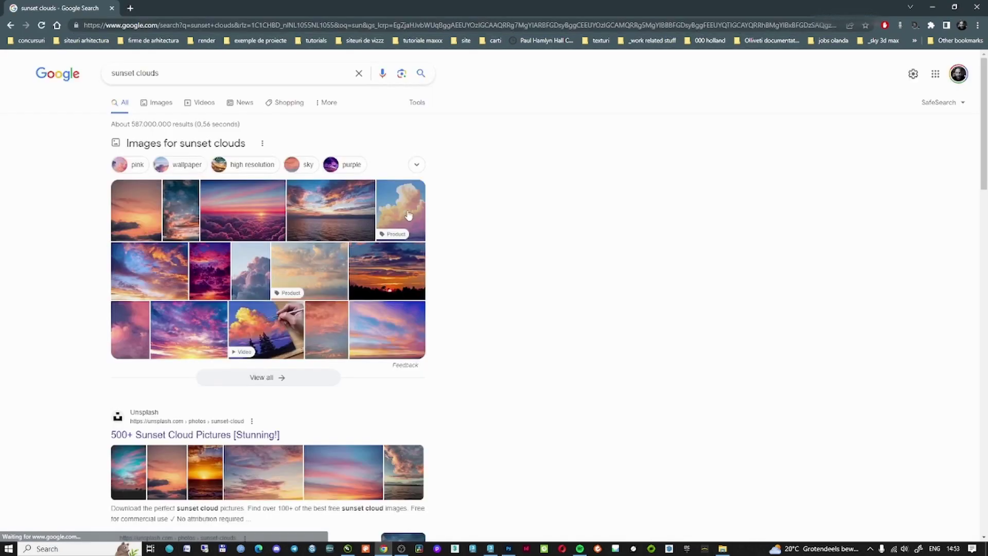
{"action": "left_click", "coordinate": [322, 210]}
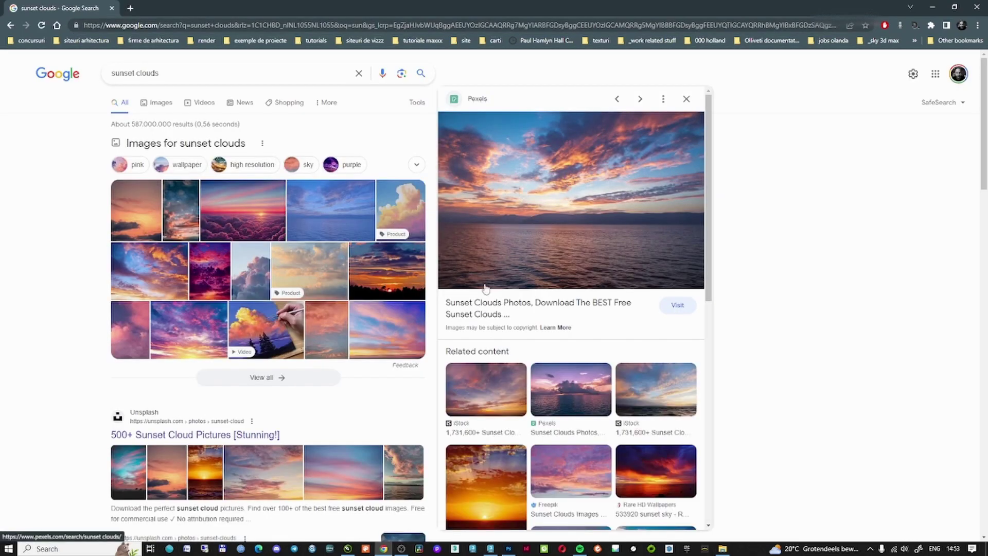
{"action": "middle_click", "coordinate": [658, 145]}
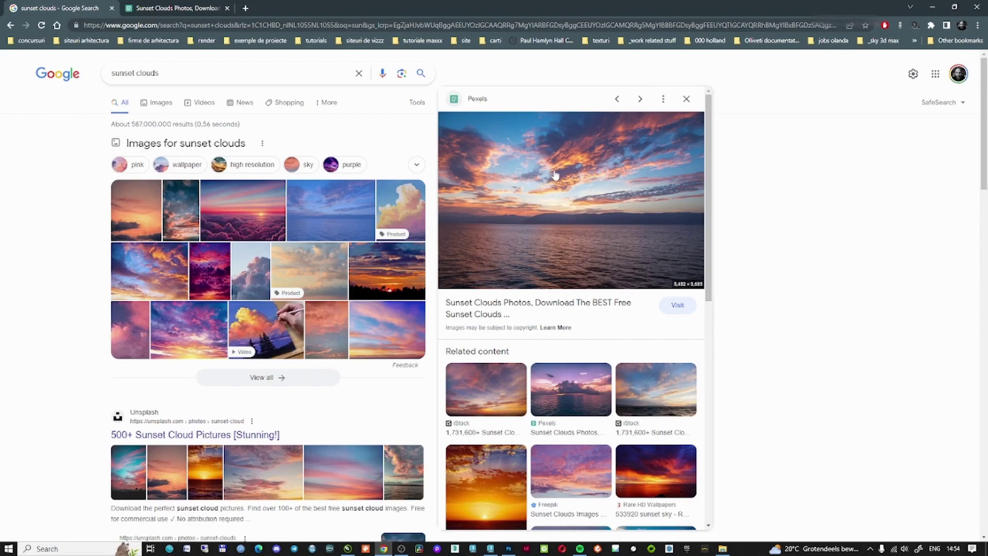
Compare the colors of several sunset cloud images in the search results, and return to the cloud scene in 3ds Max.
{"action": "left_click", "coordinate": [371, 278]}
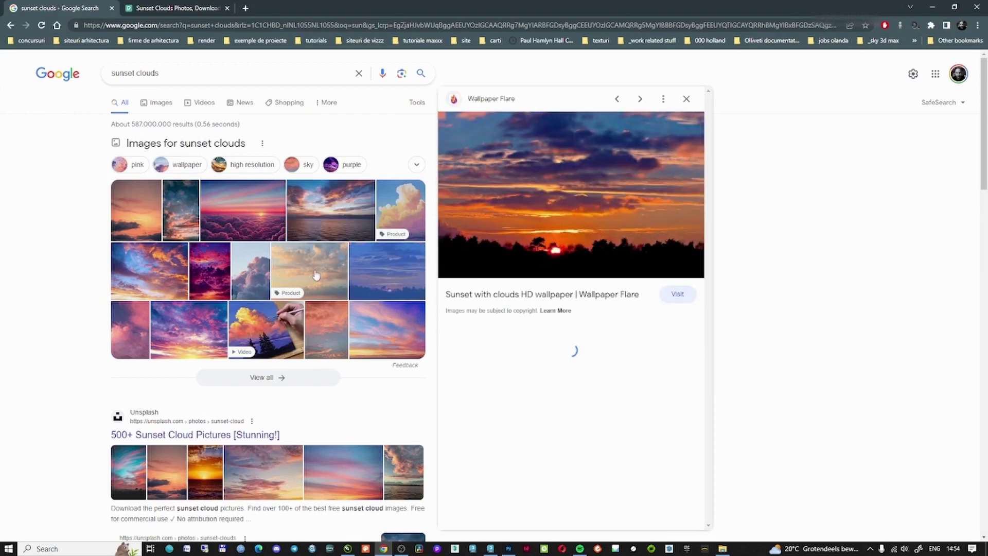
{"action": "left_click", "coordinate": [316, 274]}
{"action": "left_click", "coordinate": [244, 276]}
{"action": "left_click", "coordinate": [167, 278]}
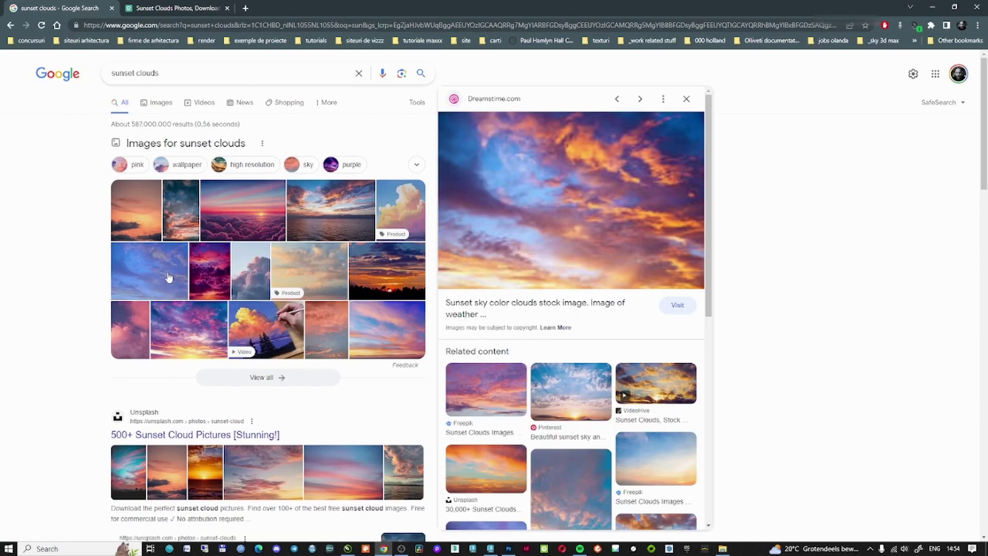
{"action": "left_click", "coordinate": [139, 326]}
{"action": "left_click", "coordinate": [178, 319]}
{"action": "left_click", "coordinate": [170, 280]}
{"action": "left_click", "coordinate": [141, 221]}
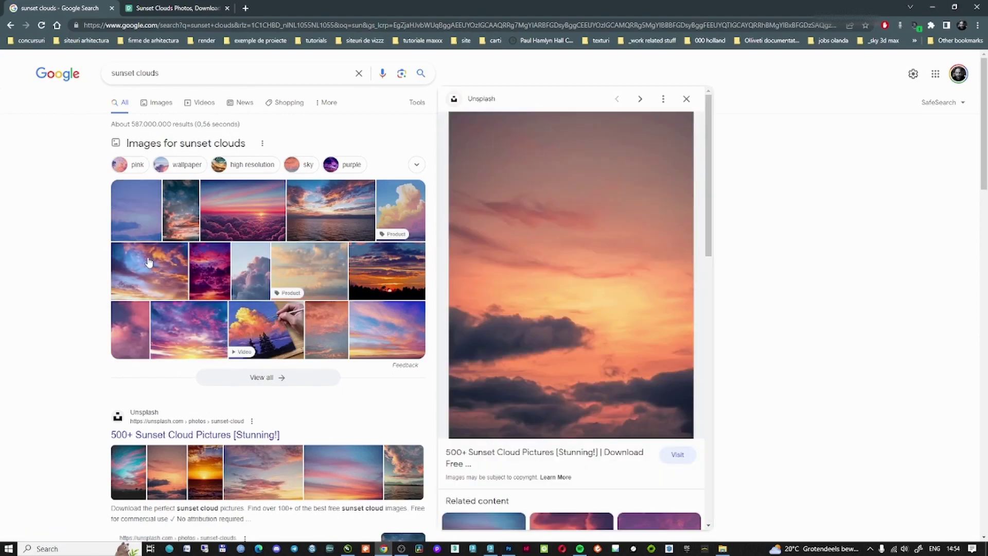
{"action": "left_click", "coordinate": [148, 261]}
{"action": "left_click", "coordinate": [181, 219]}
{"action": "left_click", "coordinate": [171, 271]}
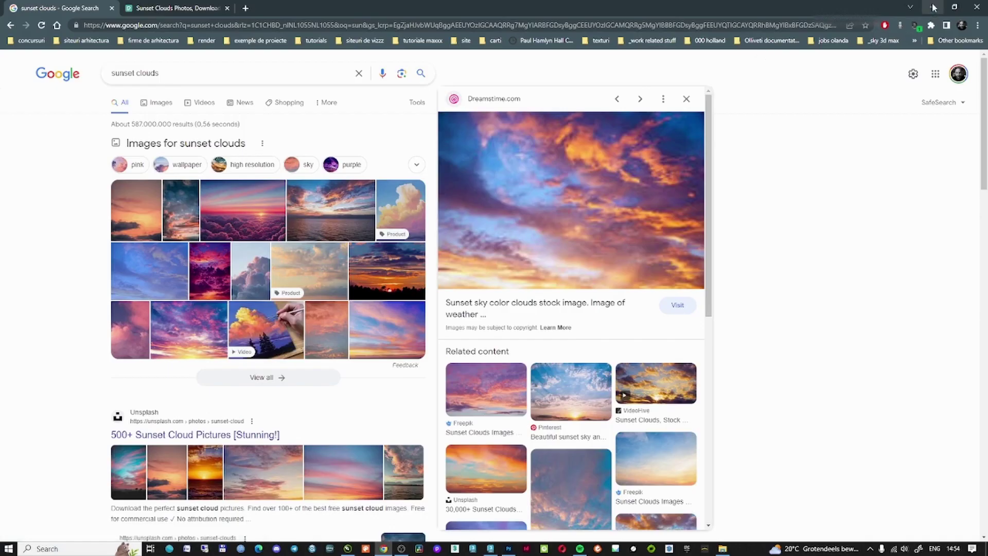
{"action": "left_click", "coordinate": [932, 7]}
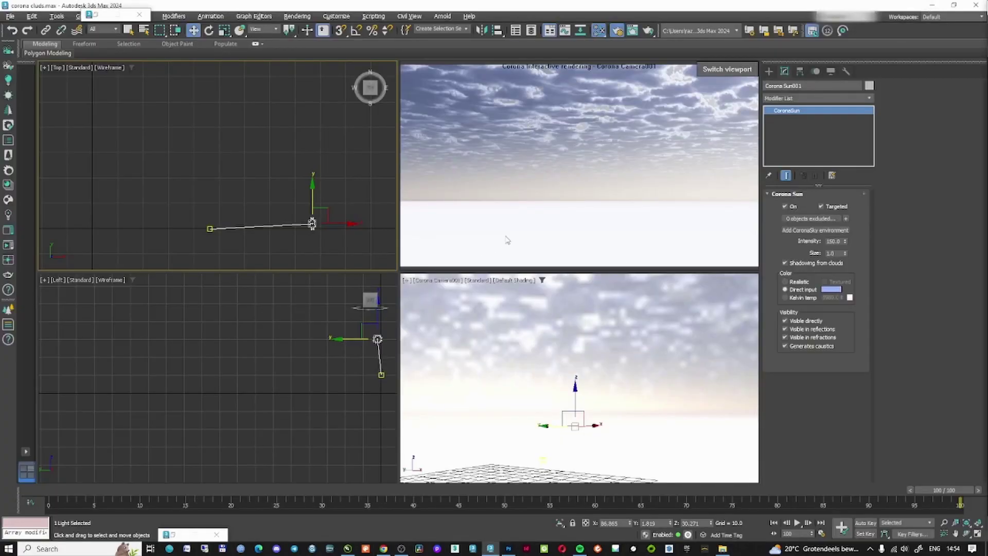
{"action": "left_click", "coordinate": [526, 334]}
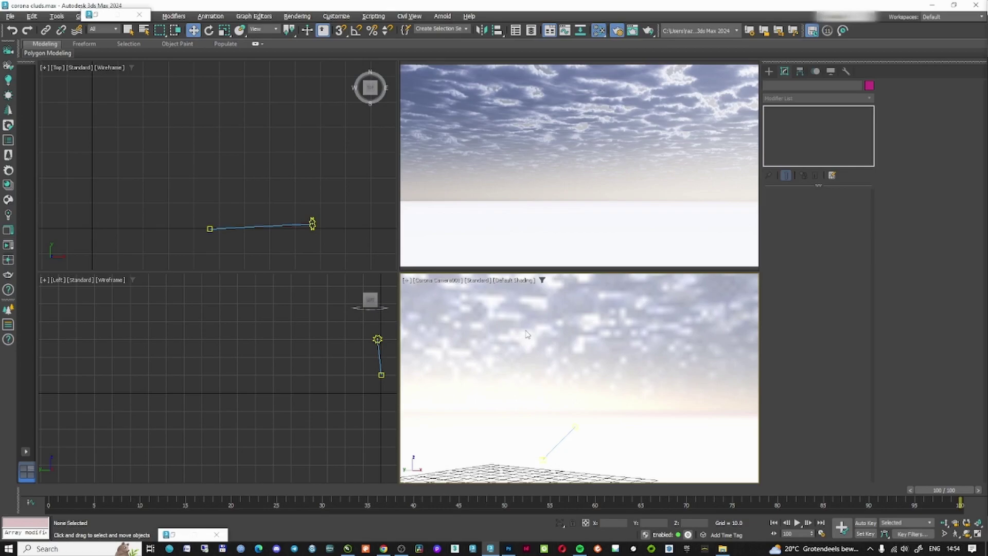
Switch to the Corona camera.max pool scene and set up a 640 × 800 interactive render beside the wireframe camera view.
{"action": "key", "text": "alt+Tab"}
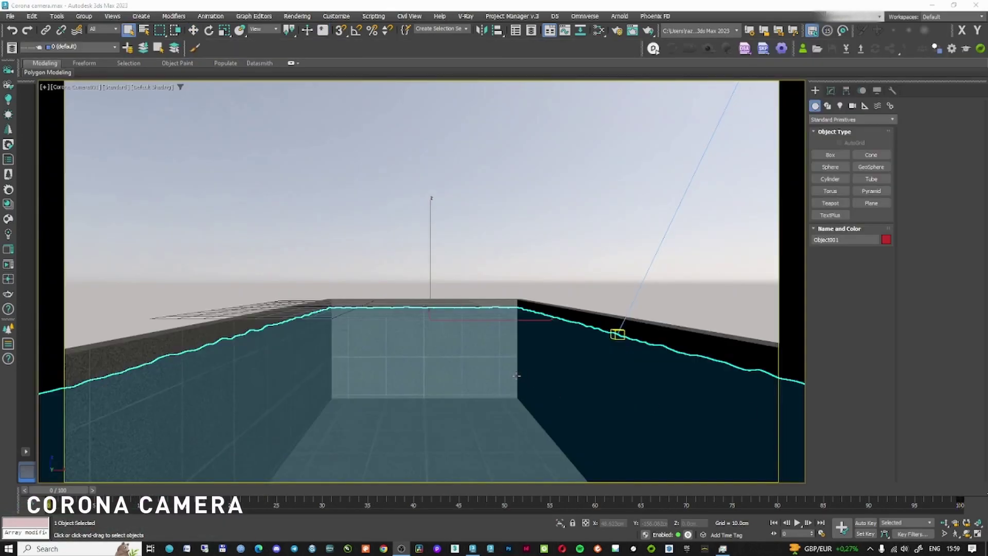
{"action": "key", "text": "alt+w"}
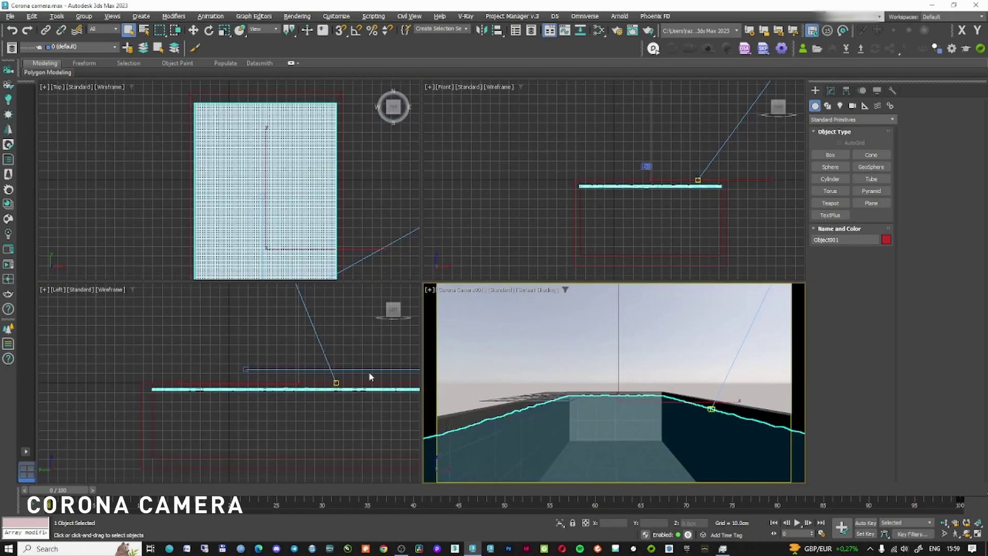
{"action": "left_click", "coordinate": [327, 366]}
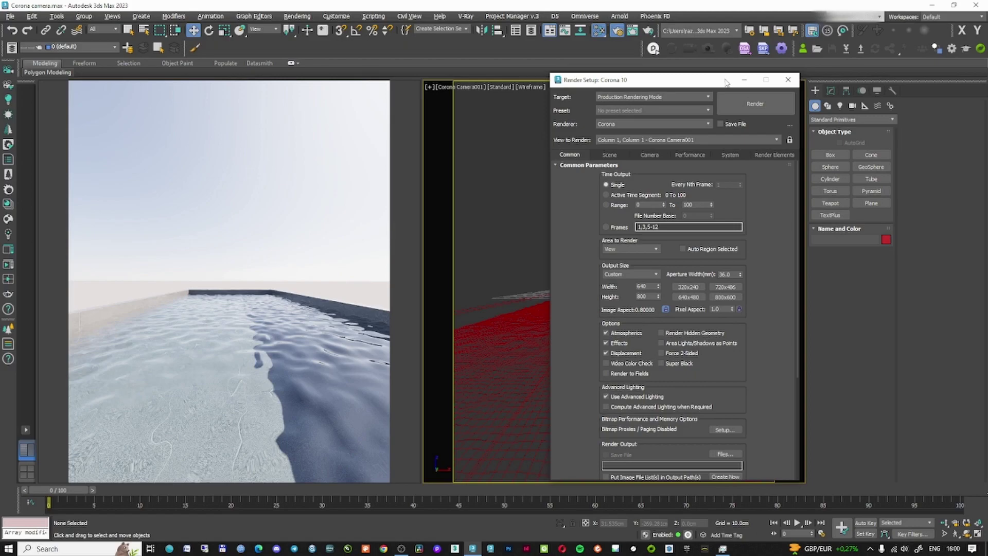
{"action": "left_click", "coordinate": [744, 80]}
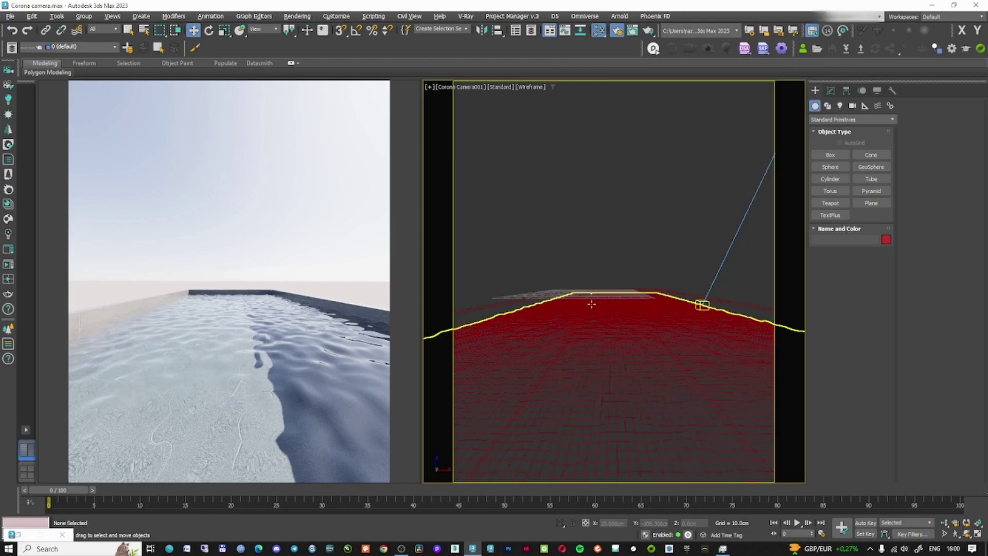
Enable Caustics (slow) in the refraction settings of the water's physical material, Material #25.
{"action": "key", "text": "m"}
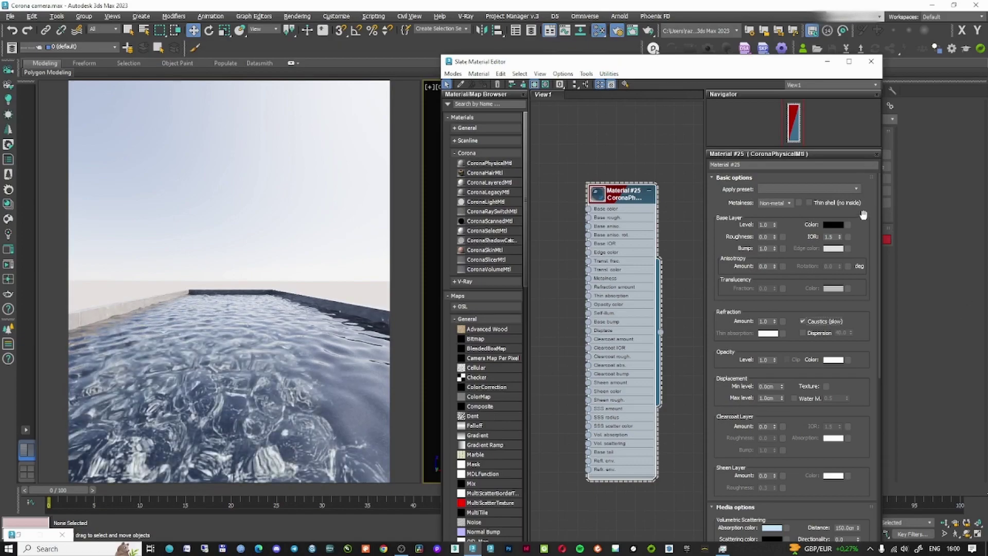
{"action": "left_click", "coordinate": [871, 61]}
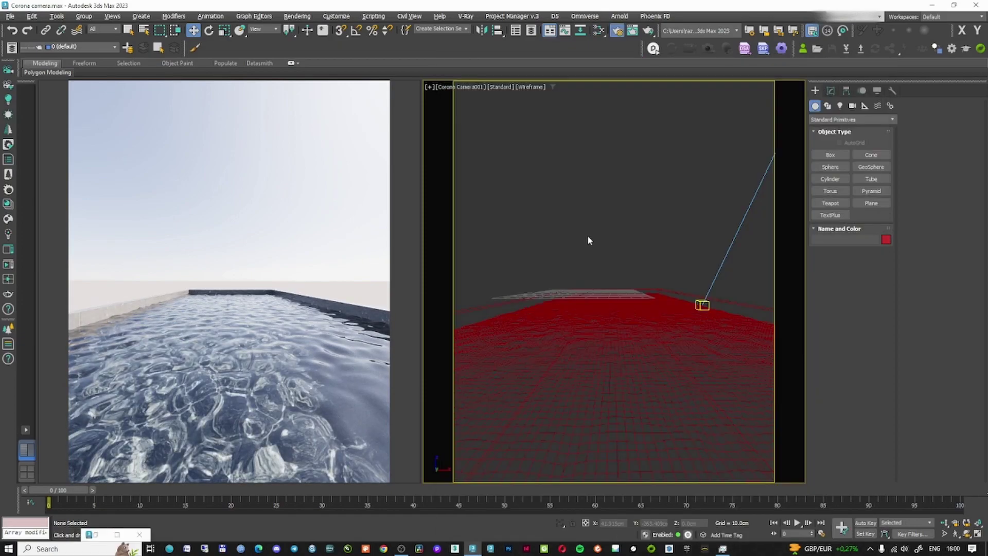
Switch the Caustics Solver off and back on in the render performance settings to compare the water.
{"action": "key", "text": "F10"}
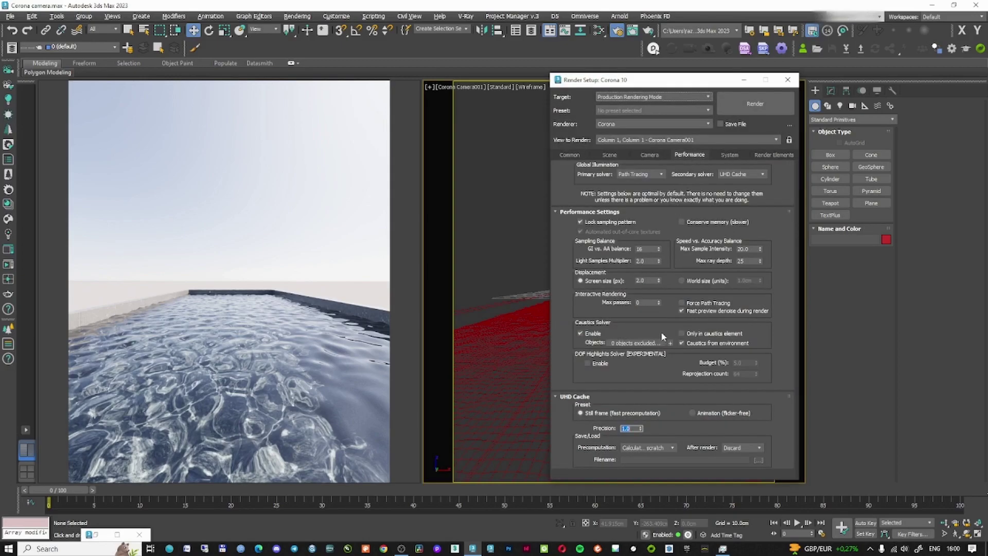
{"action": "left_click", "coordinate": [669, 283]}
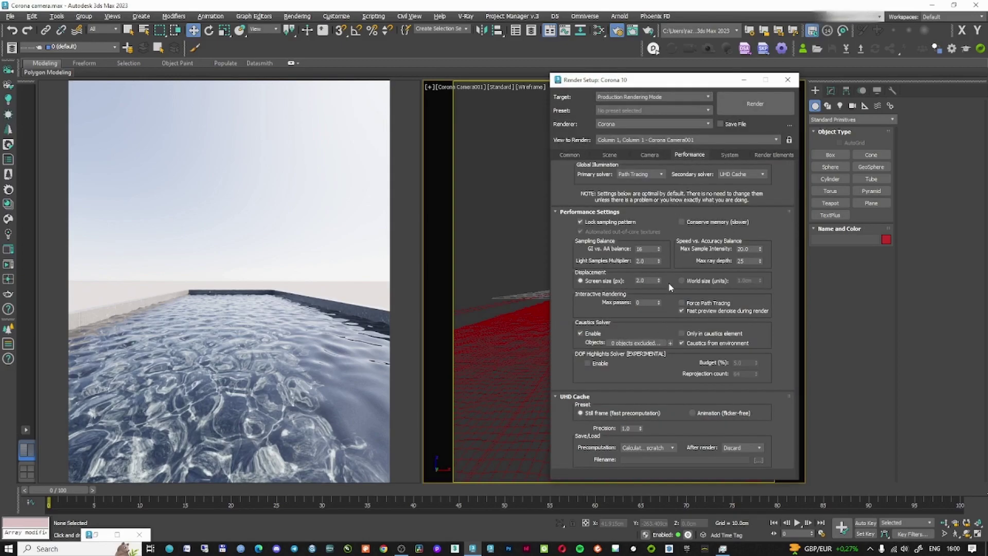
{"action": "left_click", "coordinate": [581, 333]}
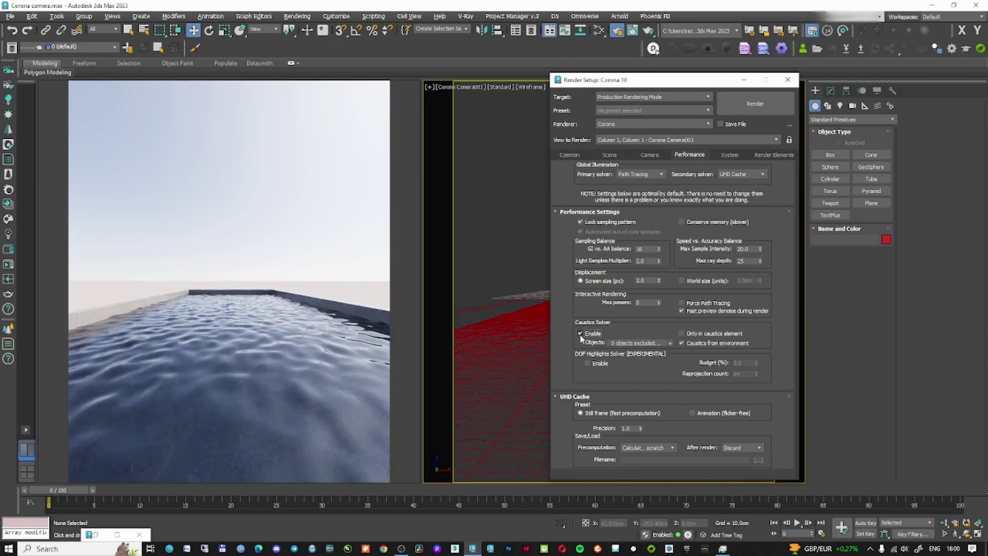
Set the render output size to 1280 × 1600 and put the render settings away.
{"action": "left_click", "coordinate": [576, 156]}
{"action": "double_click", "coordinate": [644, 296]}
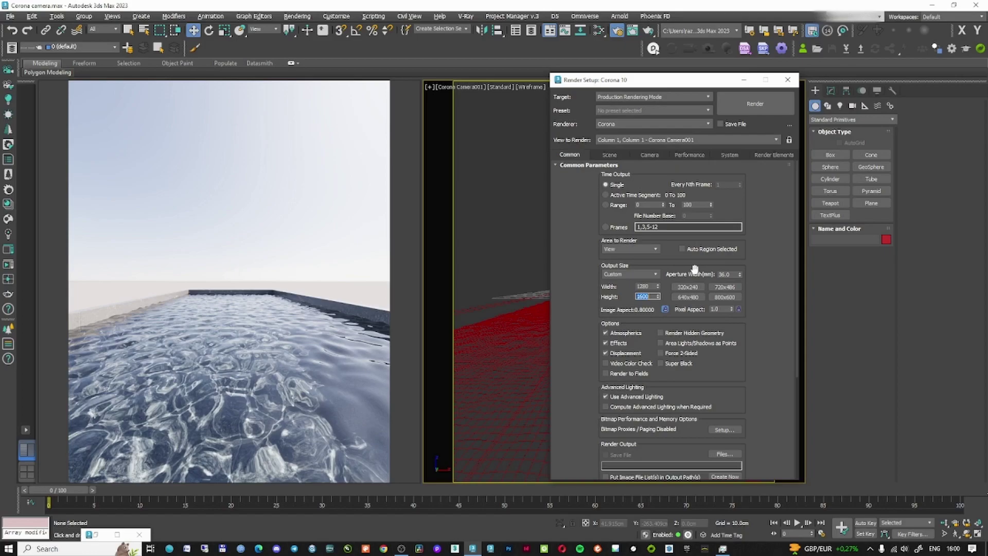
{"action": "left_click", "coordinate": [743, 80]}
Orbit the Corona camera upward so it looks down along the pool from a higher angle.
{"action": "mouse_move", "coordinate": [595, 330]}
{"action": "middle_mouse_down", "text": "alt"}
{"action": "mouse_move", "coordinate": [596, 367]}
{"action": "mouse_move", "coordinate": [601, 322]}
{"action": "middle_mouse_up", "text": "alt"}
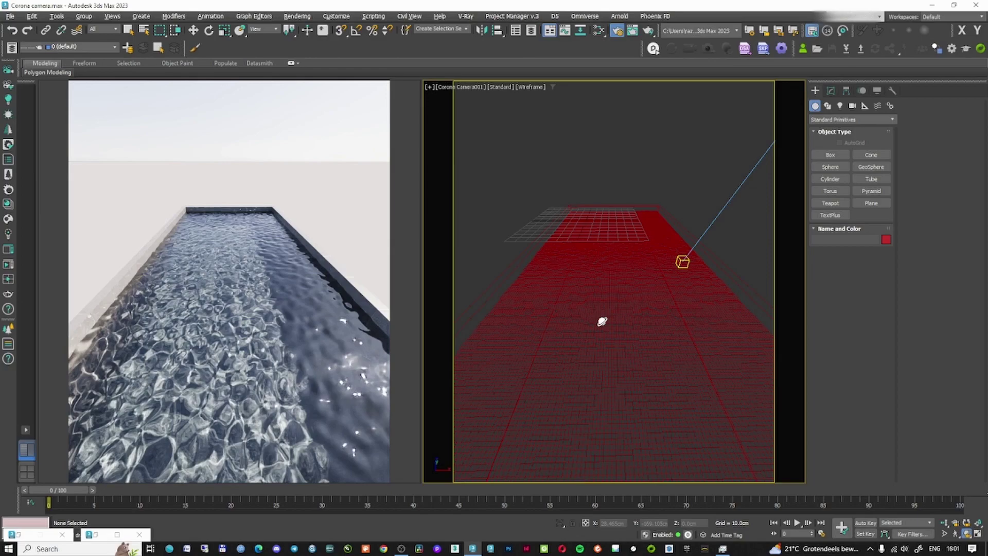
{"action": "key", "text": "w"}
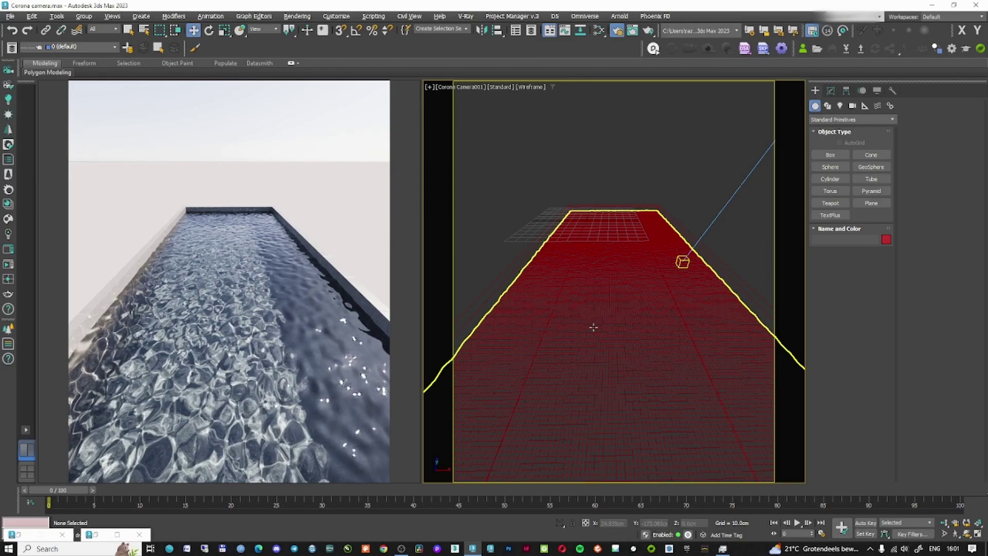
Select the active view's Corona camera and enable showing its physical size in the viewport.
{"action": "left_click", "coordinate": [458, 87]}
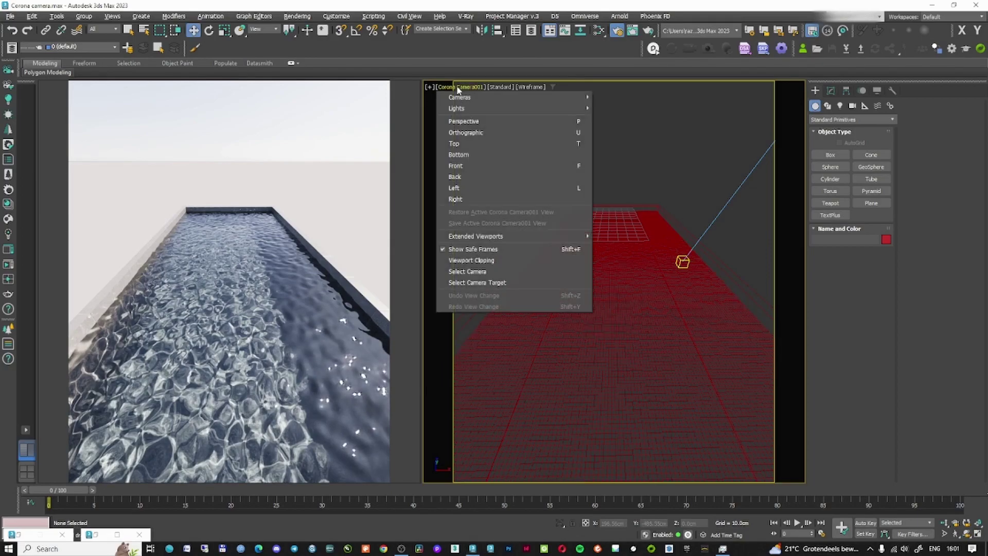
{"action": "left_click", "coordinate": [478, 271]}
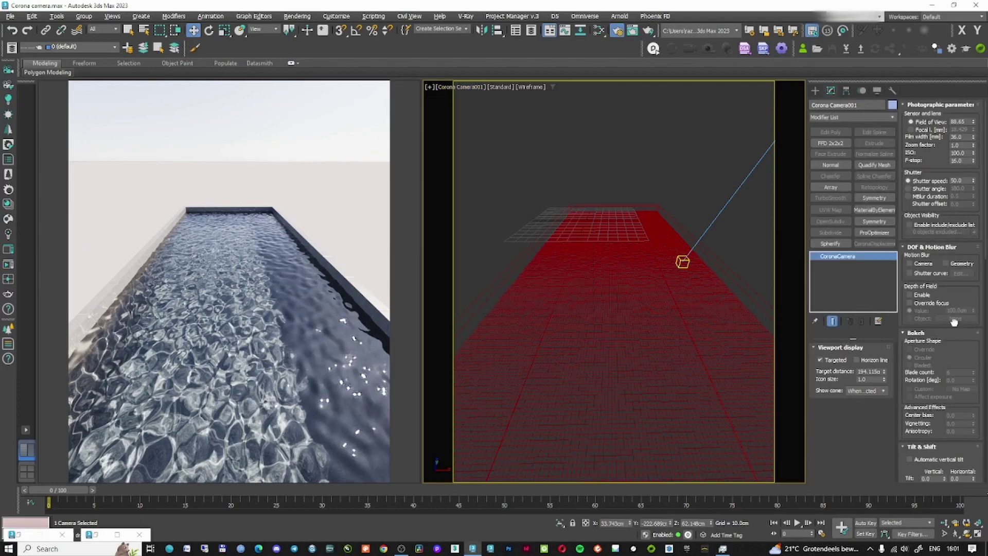
{"action": "scroll", "coordinate": [953, 321], "scroll_direction": "down", "scroll_amount": 10}
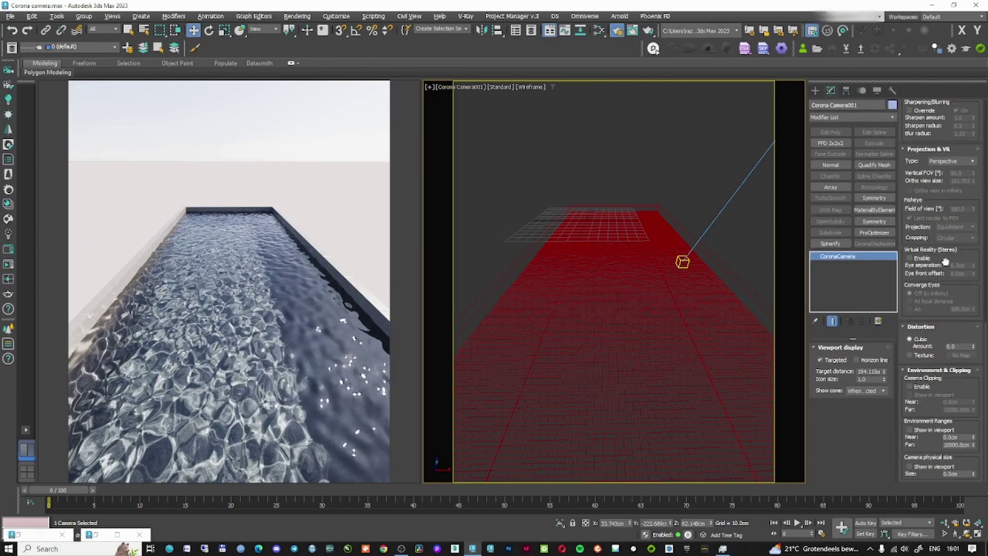
{"action": "left_click", "coordinate": [909, 467]}
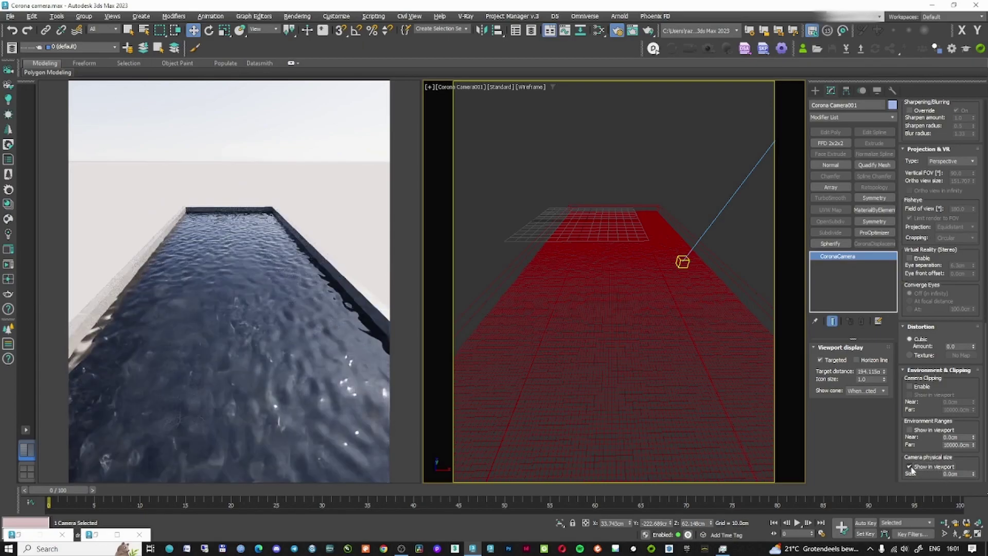
Toggle the viewport display of the Corona camera's physical size.
{"action": "left_click", "coordinate": [909, 466]}
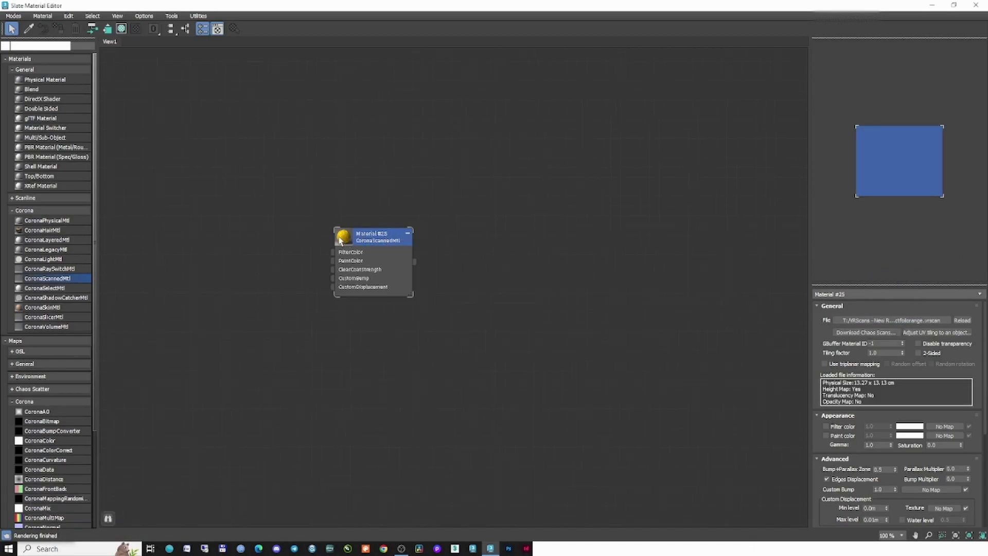
Enlarge the scanned material's node preview and resize the material editor window.
{"action": "double_click", "coordinate": [343, 237]}
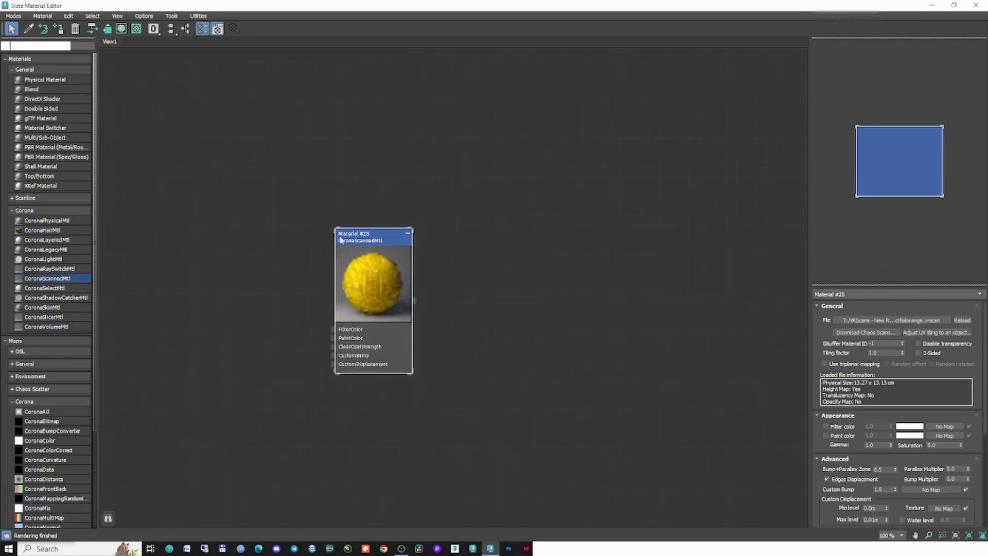
{"action": "double_click", "coordinate": [619, 8]}
{"action": "left_click_drag", "start_coordinate": [623, 67], "coordinate": [844, 69]}
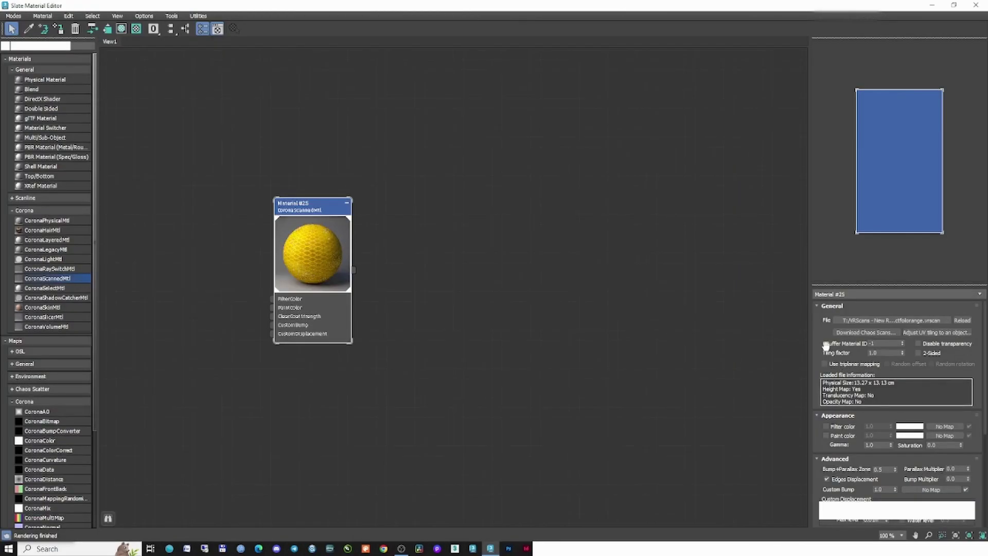
Use real-world scale for the scanned material with a width and height of 0.6 m, and put the material editor away.
{"action": "scroll", "coordinate": [828, 342], "scroll_direction": "down", "scroll_amount": 3}
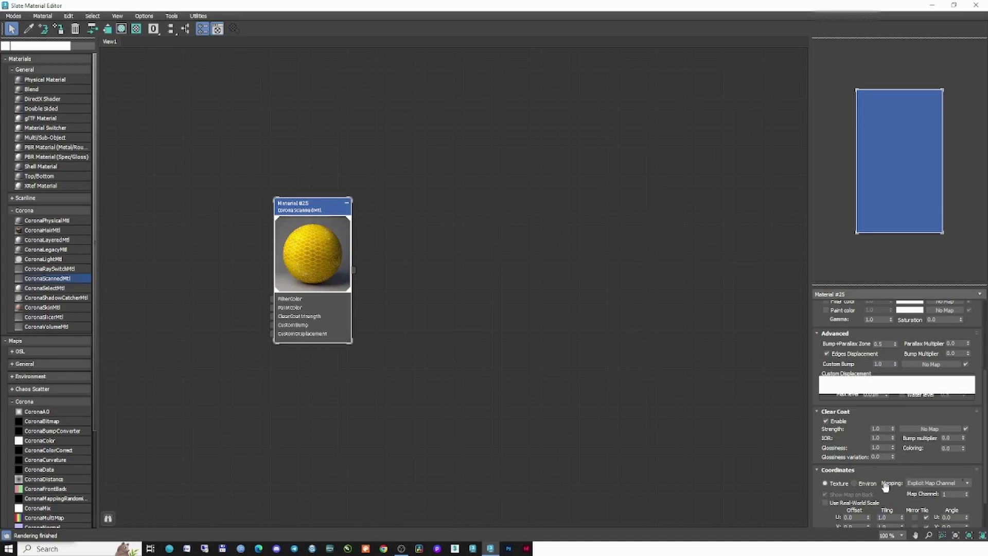
{"action": "double_click", "coordinate": [891, 473]}
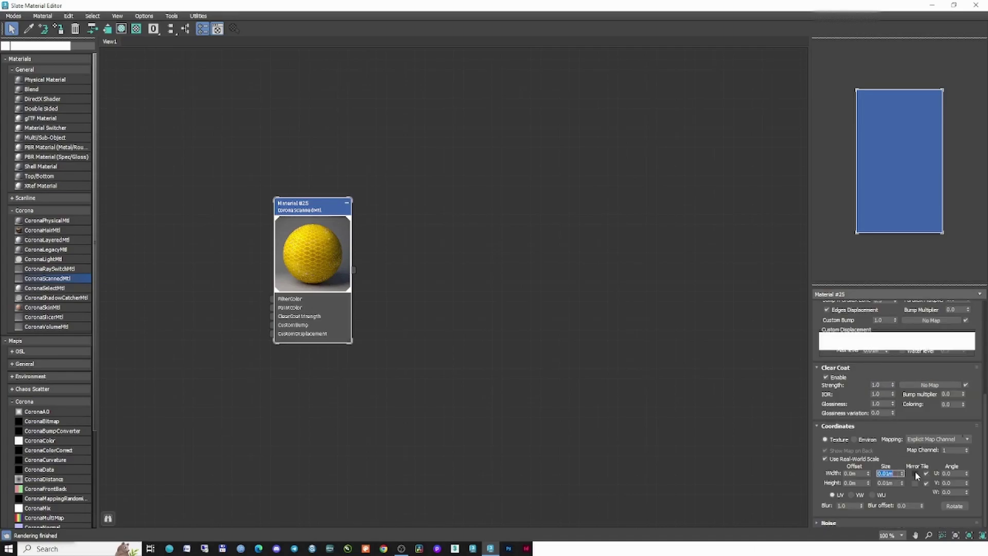
{"action": "type", "text": "0.6"}
{"action": "key", "text": "Tab"}
{"action": "type", "text": "0.6"}
{"action": "key", "text": "Return"}
{"action": "left_click", "coordinate": [932, 5]}
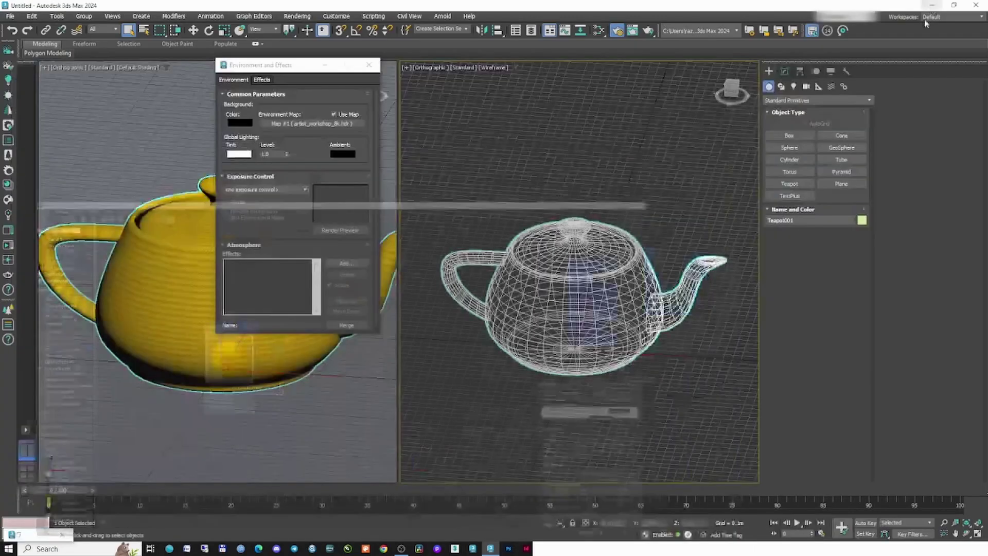
Check the teapot up close, set the scanned material's real-world width and height to 1.2 m, and put the material editor away.
{"action": "scroll", "coordinate": [178, 326], "scroll_direction": "up", "scroll_amount": 2}
{"action": "key", "text": "m"}
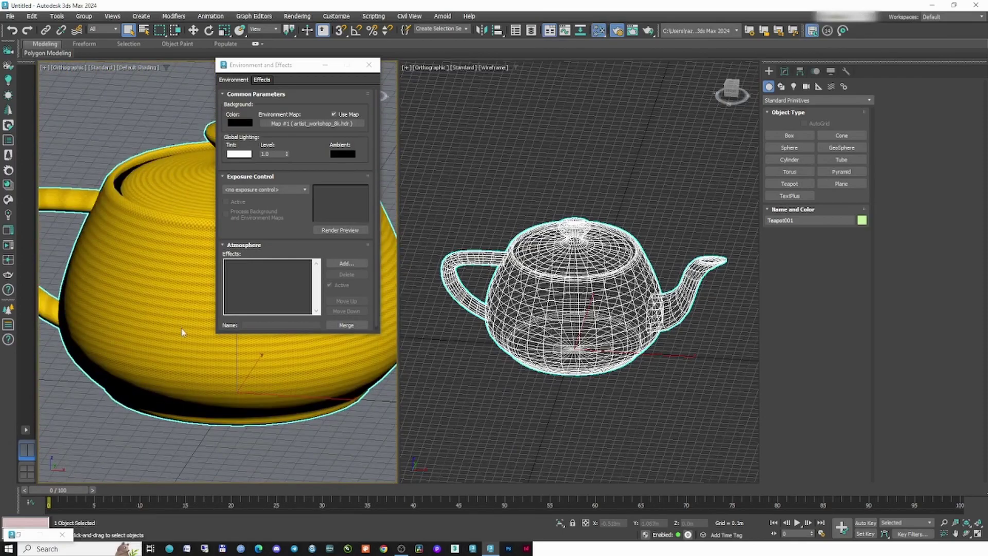
{"action": "middle_click_drag", "start_coordinate": [754, 302], "coordinate": [668, 293]}
{"action": "double_click", "coordinate": [806, 38]}
{"action": "double_click", "coordinate": [886, 472]}
{"action": "type", "text": "1.2"}
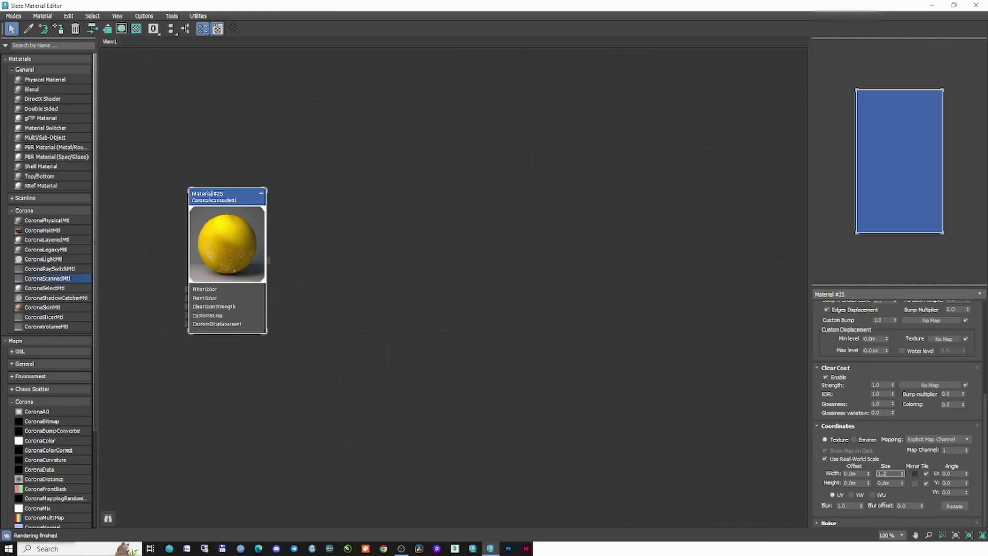
{"action": "key", "text": "Tab"}
{"action": "type", "text": "1.2"}
{"action": "key", "text": "Return"}
{"action": "left_click", "coordinate": [932, 5]}
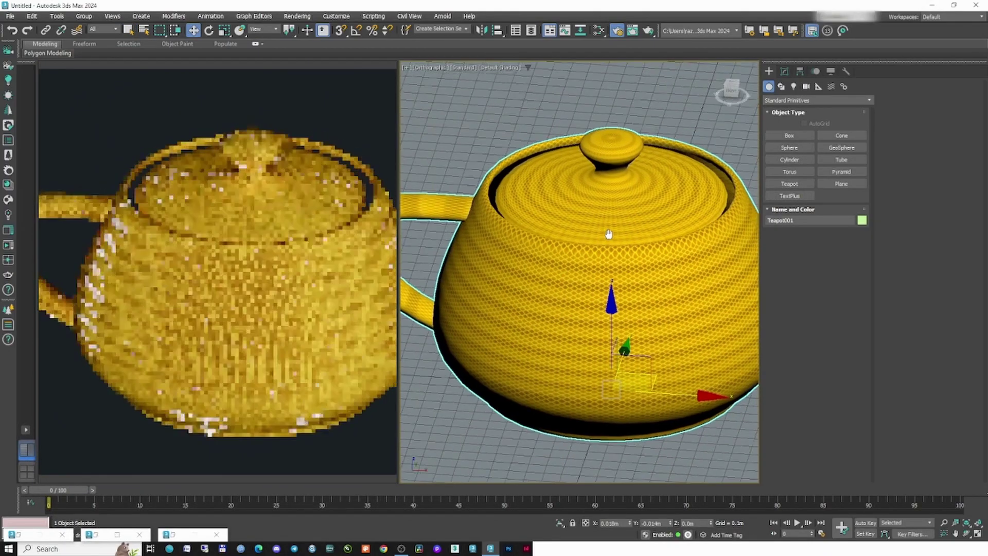
Reopen the scanned material's settings and load the foil_0001.vrscan scan file into it.
{"action": "scroll", "coordinate": [593, 264], "scroll_direction": "up", "scroll_amount": 2}
{"action": "key", "text": "m"}
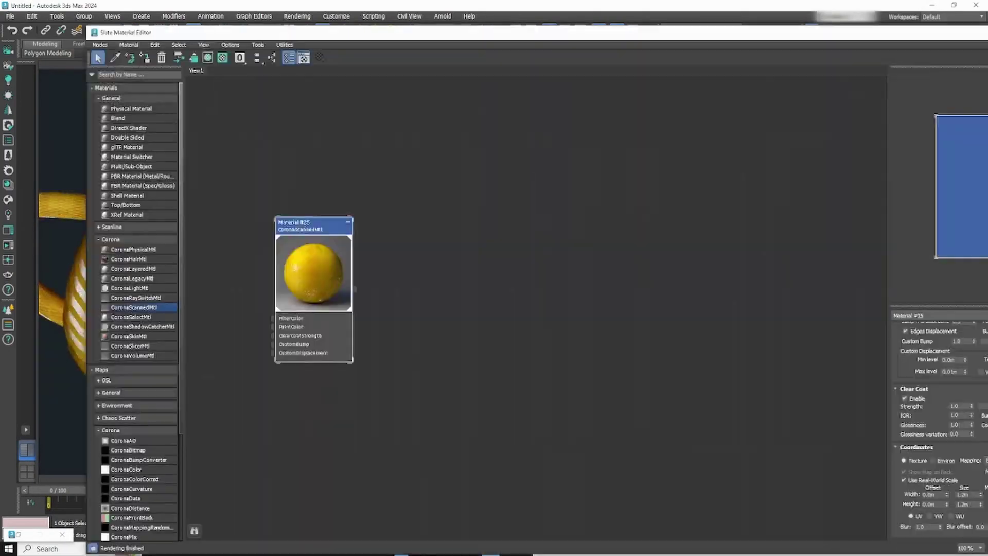
{"action": "left_click_drag", "start_coordinate": [875, 206], "coordinate": [957, 350]}
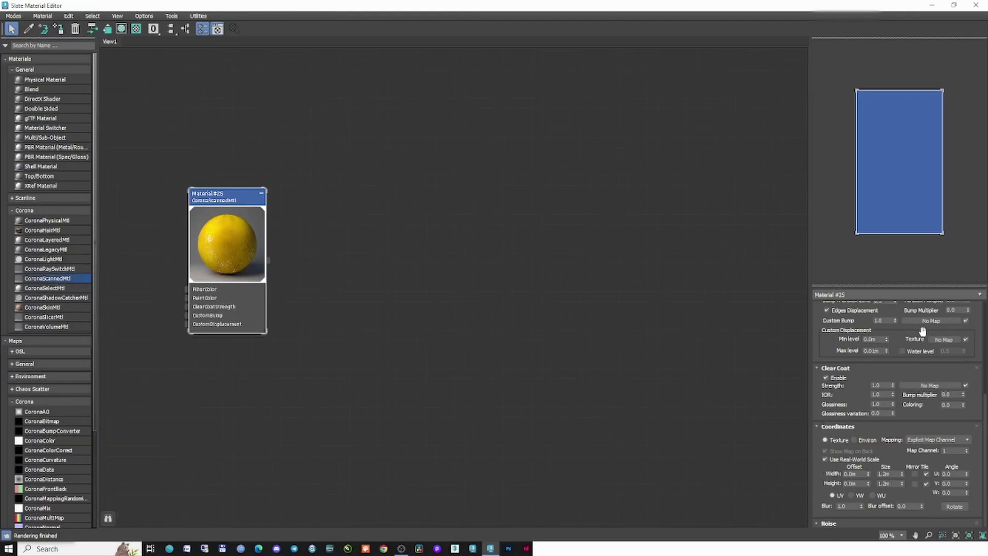
{"action": "scroll", "coordinate": [922, 331], "scroll_direction": "up", "scroll_amount": 5}
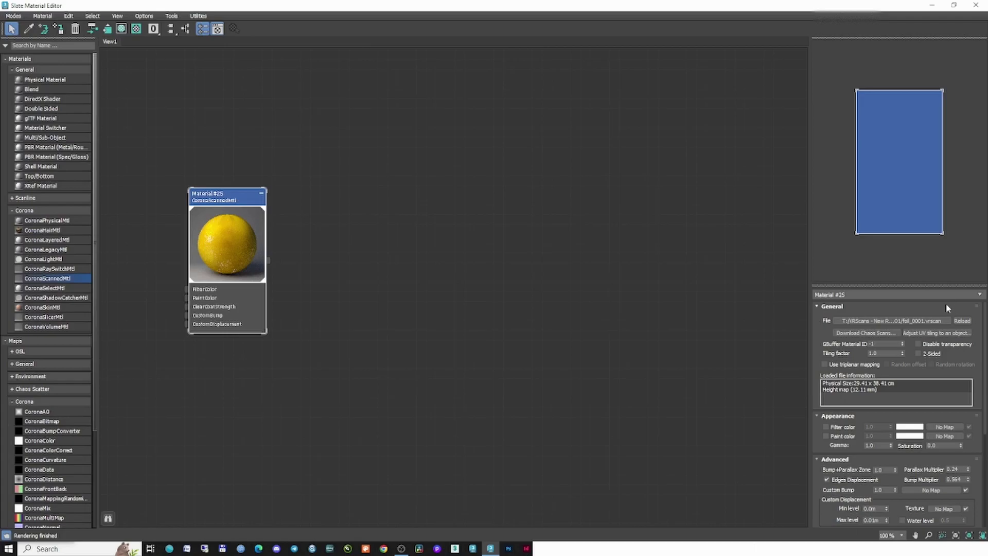
Move the material editor out of the way and examine the foil material on the teapot from near and far.
{"action": "double_click", "coordinate": [888, 5]}
{"action": "left_click_drag", "start_coordinate": [987, 79], "coordinate": [858, 79]}
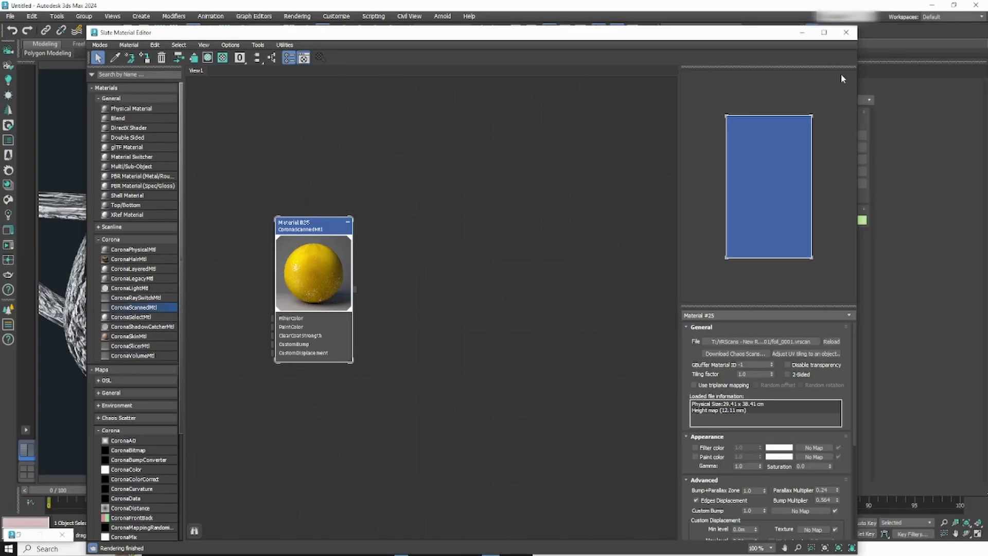
{"action": "left_click_drag", "start_coordinate": [703, 34], "coordinate": [821, 24]}
{"action": "left_click_drag", "start_coordinate": [204, 222], "coordinate": [525, 227]}
{"action": "middle_click_drag", "start_coordinate": [470, 264], "coordinate": [448, 264]}
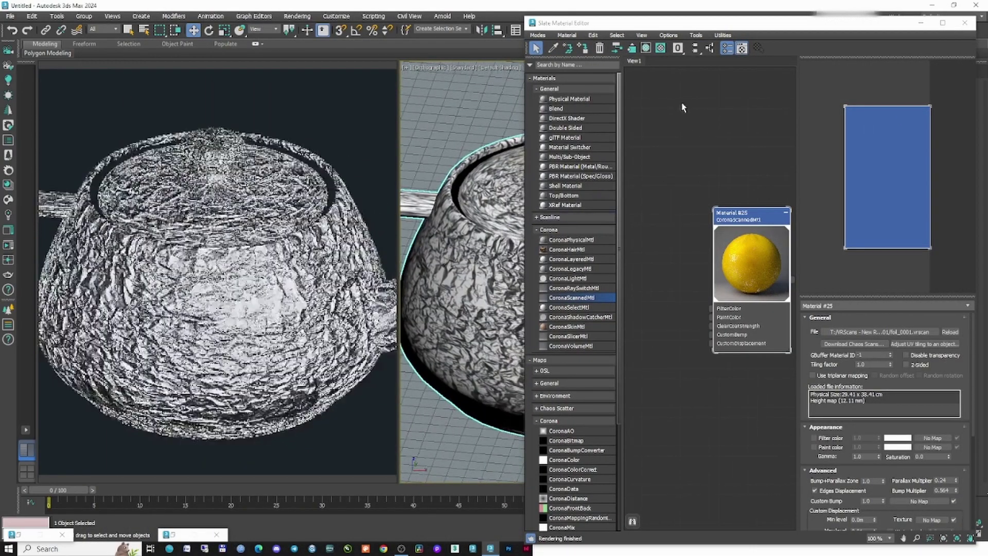
{"action": "left_click_drag", "start_coordinate": [694, 23], "coordinate": [987, 42]}
{"action": "scroll", "coordinate": [554, 297], "scroll_direction": "up", "scroll_amount": 2}
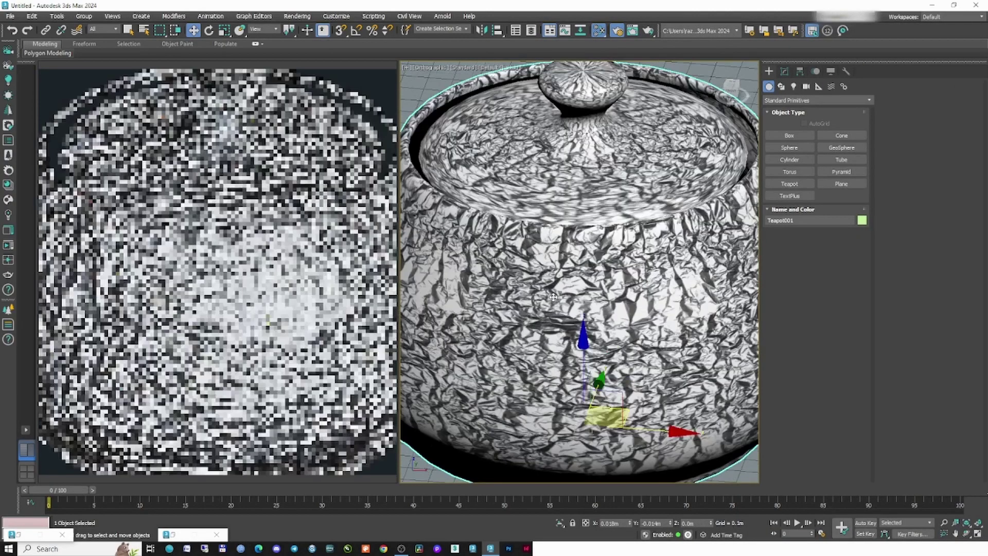
{"action": "scroll", "coordinate": [617, 273], "scroll_direction": "down", "scroll_amount": 2}
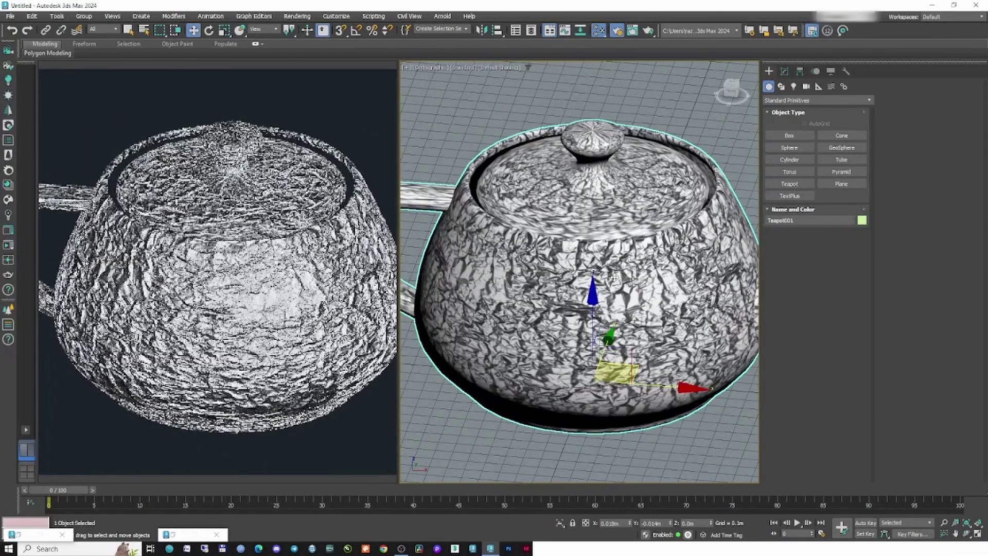
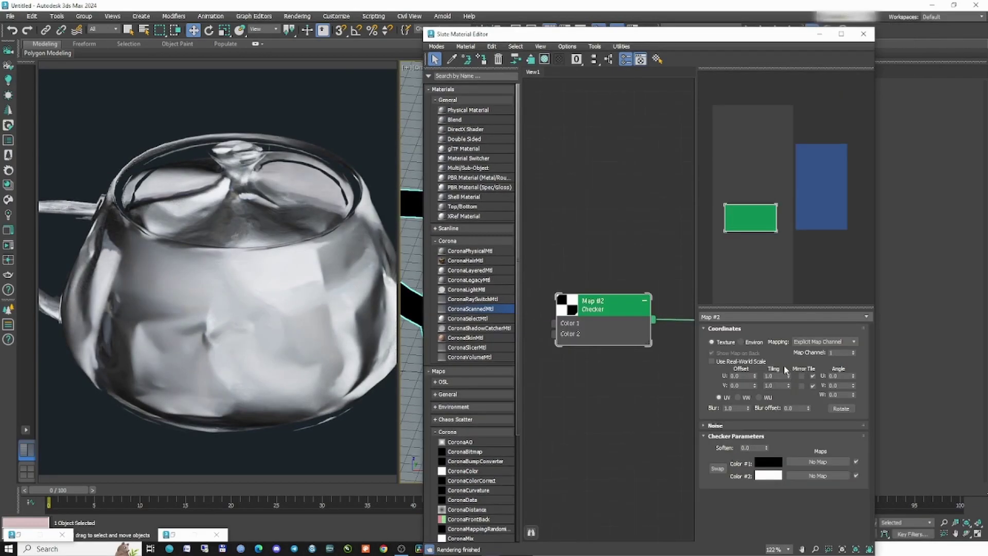
Enable real-world scale on the Checker map and set its width and height to 0.5 m.
{"action": "left_click", "coordinate": [753, 362]}
{"action": "left_click_drag", "start_coordinate": [765, 375], "coordinate": [801, 376]}
{"action": "type", "text": "0.5"}
{"action": "key", "text": "Tab"}
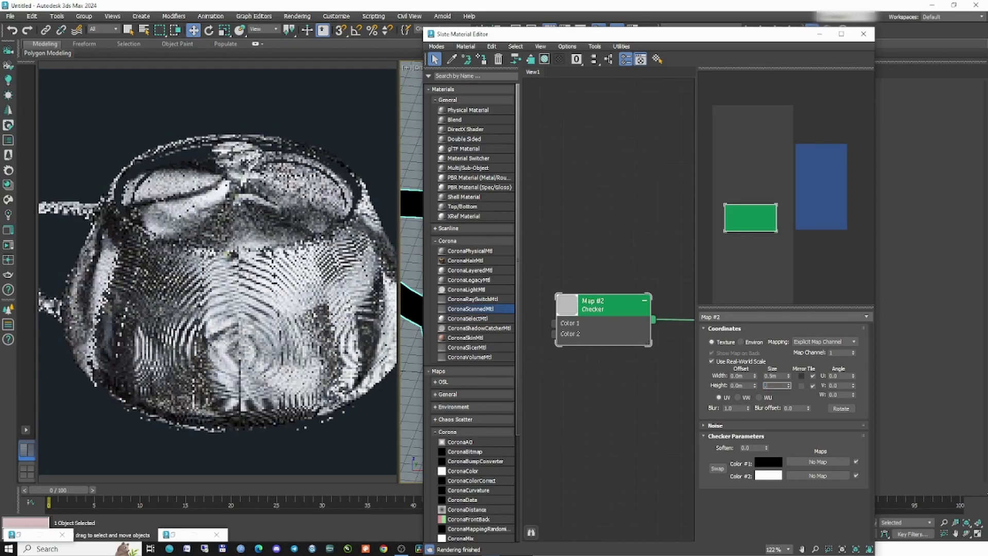
{"action": "type", "text": "0.5"}
{"action": "key", "text": "Return"}
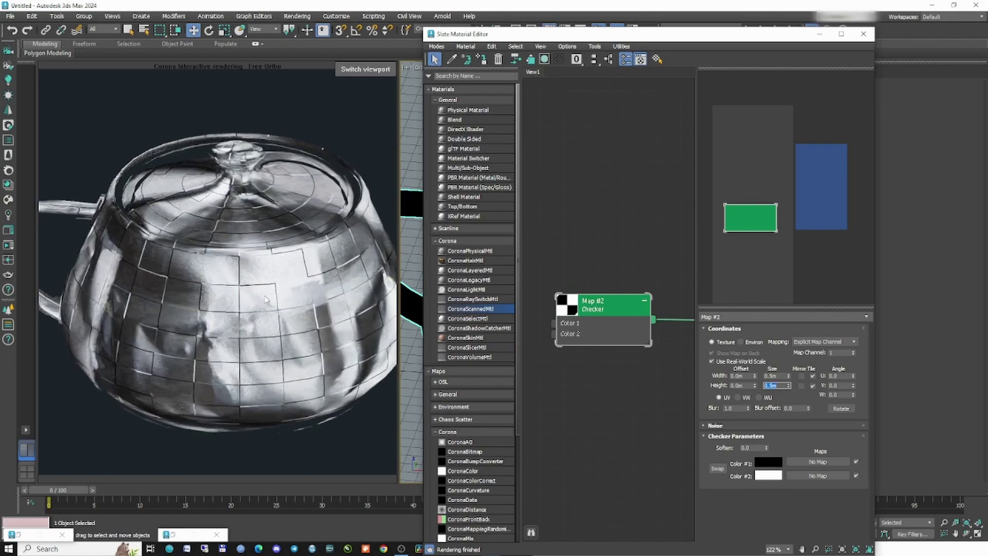
Bring up the scanned material's settings and turn off its triplanar mapping.
{"action": "middle_click_drag", "start_coordinate": [618, 255], "coordinate": [496, 236]}
{"action": "scroll", "coordinate": [629, 188], "scroll_direction": "up", "scroll_amount": 1}
{"action": "double_click", "coordinate": [629, 181]}
{"action": "scroll", "coordinate": [630, 238], "scroll_direction": "up", "scroll_amount": 4}
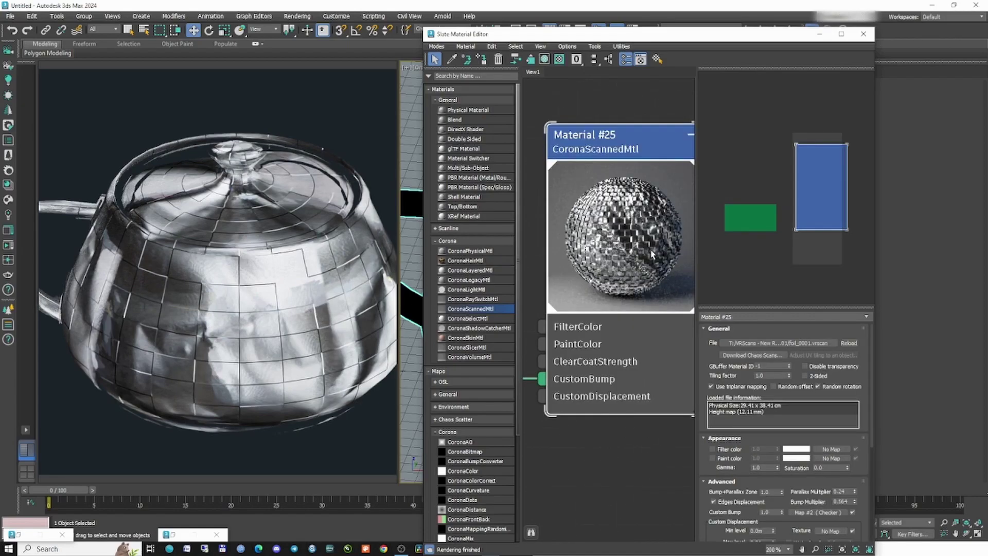
{"action": "left_click", "coordinate": [711, 385]}
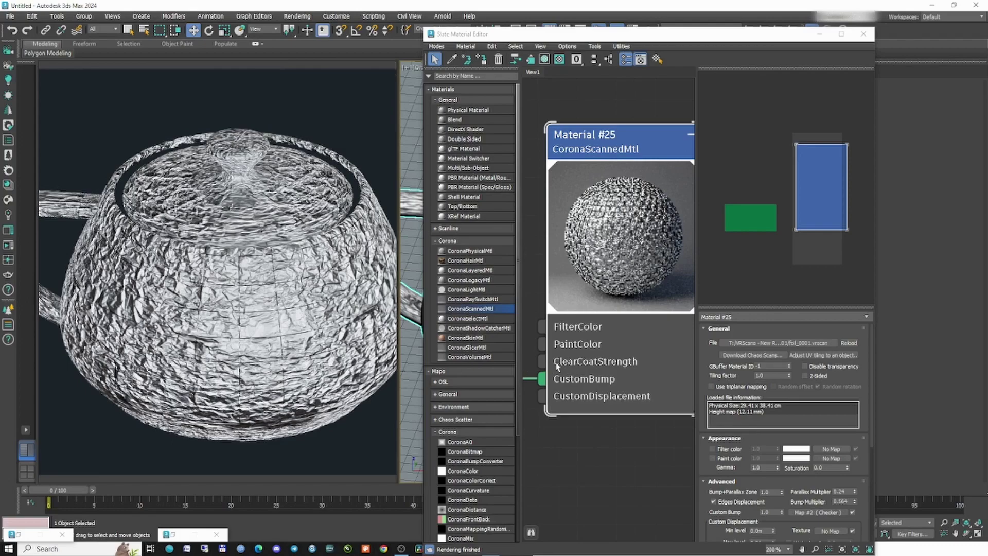
Raise the scanned material's custom bump amount to 3.67 and instance its Checker map as the custom displacement texture.
{"action": "scroll", "coordinate": [716, 317], "scroll_direction": "down", "scroll_amount": 2}
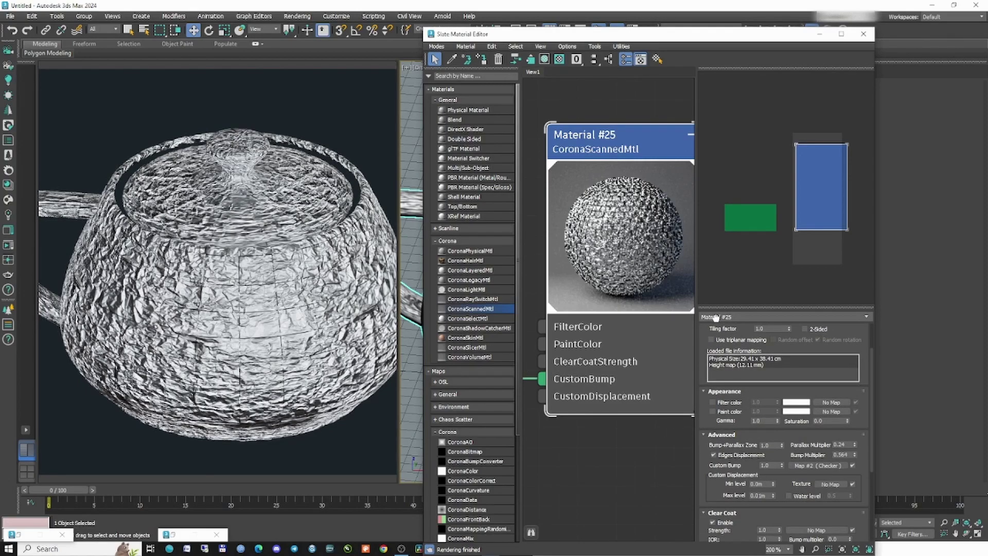
{"action": "left_click_drag", "start_coordinate": [829, 483], "coordinate": [731, 451]}
{"action": "left_click_drag", "start_coordinate": [781, 464], "coordinate": [773, 327]}
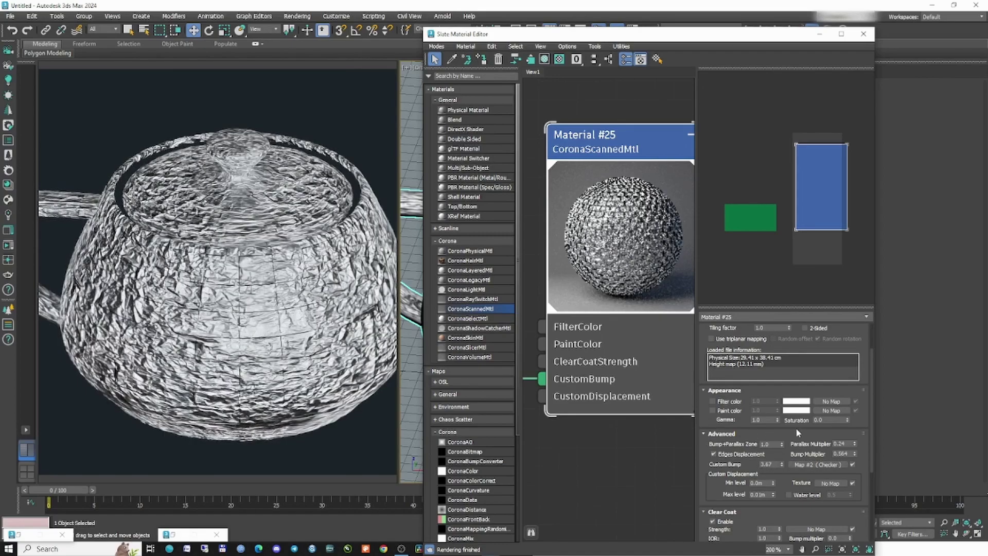
{"action": "left_click_drag", "start_coordinate": [830, 488], "coordinate": [829, 484]}
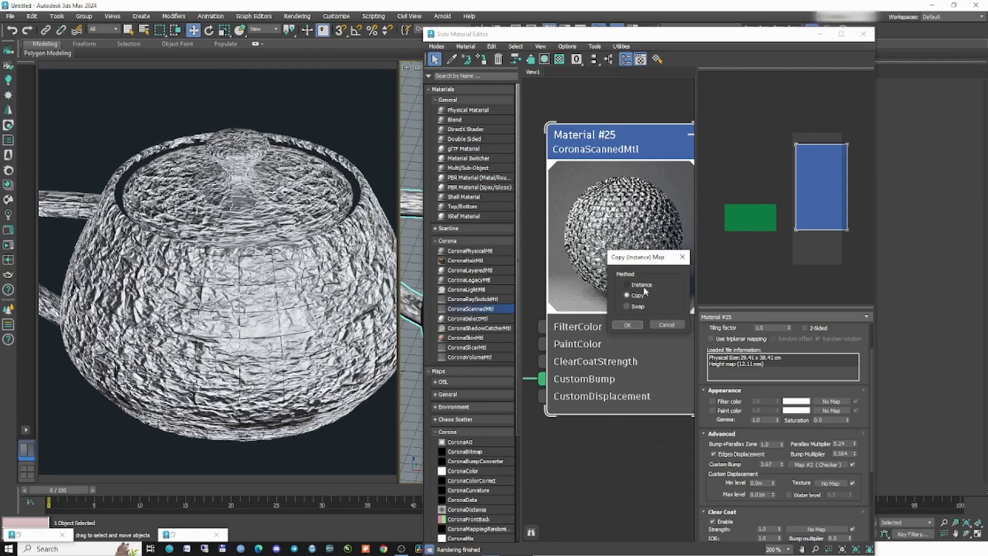
{"action": "left_click", "coordinate": [627, 325]}
Move the material editor aside, change the teapot view to perspective and reframe the teapot.
{"action": "left_click_drag", "start_coordinate": [777, 35], "coordinate": [987, 31]}
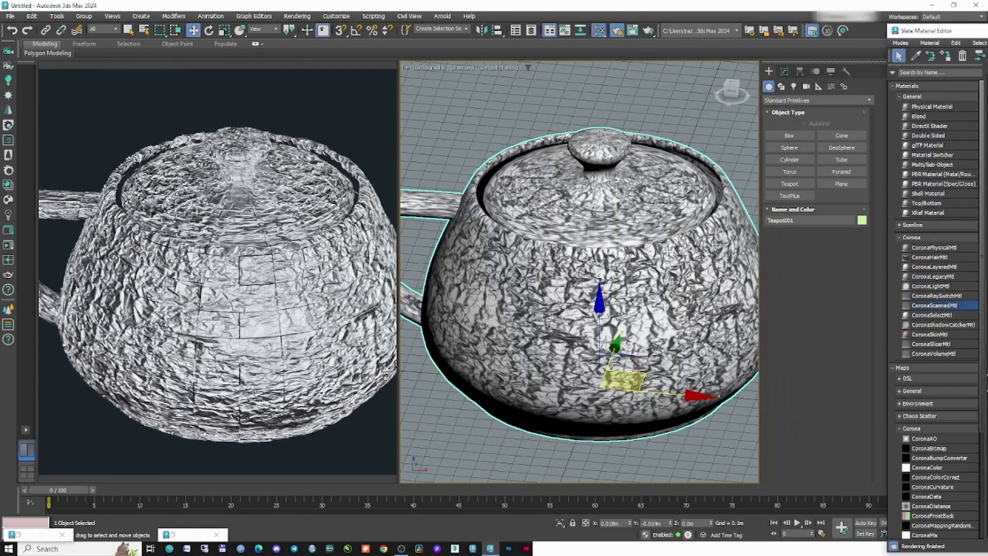
{"action": "left_click_drag", "start_coordinate": [656, 263], "coordinate": [654, 267]}
{"action": "key", "text": "p"}
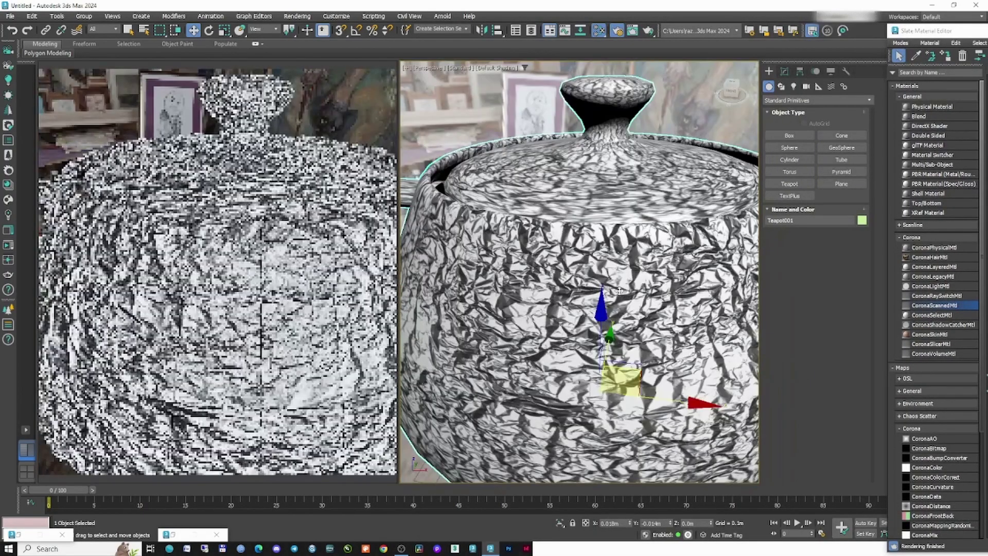
{"action": "scroll", "coordinate": [623, 291], "scroll_direction": "down", "scroll_amount": 2}
{"action": "middle_click_drag", "start_coordinate": [621, 289], "coordinate": [608, 293]}
Increase the maximum level of the scanned material's custom displacement.
{"action": "key", "text": "m"}
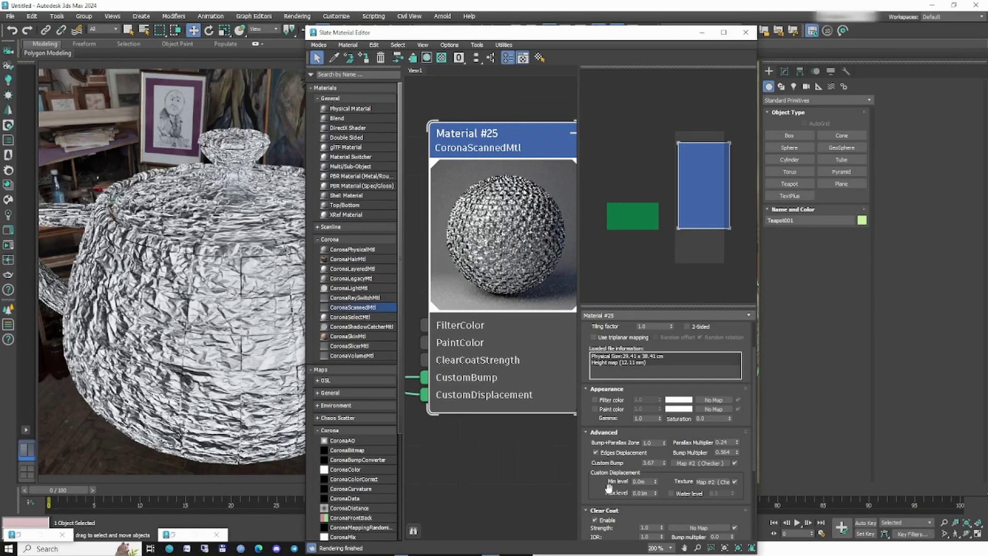
{"action": "left_click_drag", "start_coordinate": [655, 495], "coordinate": [658, 469]}
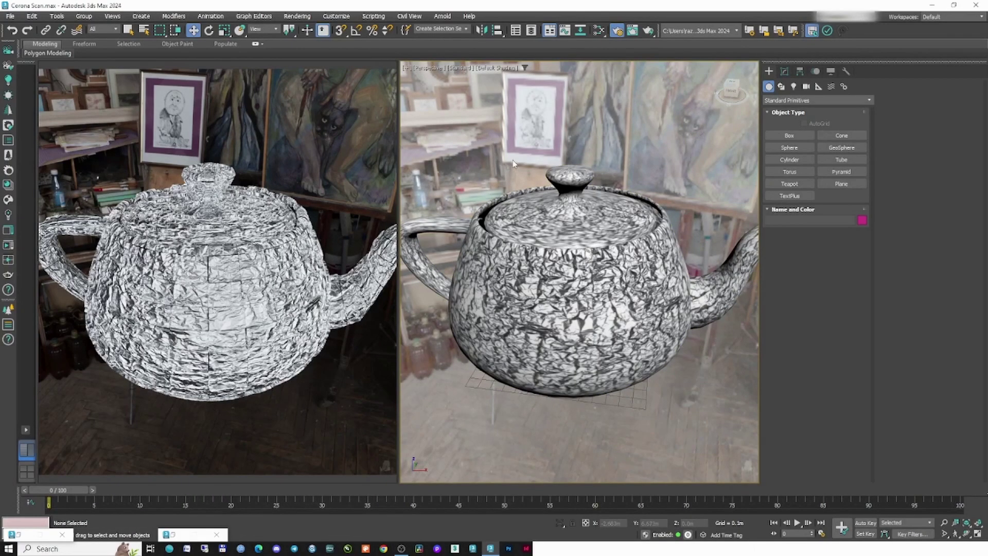
Set the scene environment to multiple LightMix maps and batch load eight HDR bitmaps, from artist_workshop_8k.hdr to dam_wall_8k.hdr.
{"action": "key", "text": "F10"}
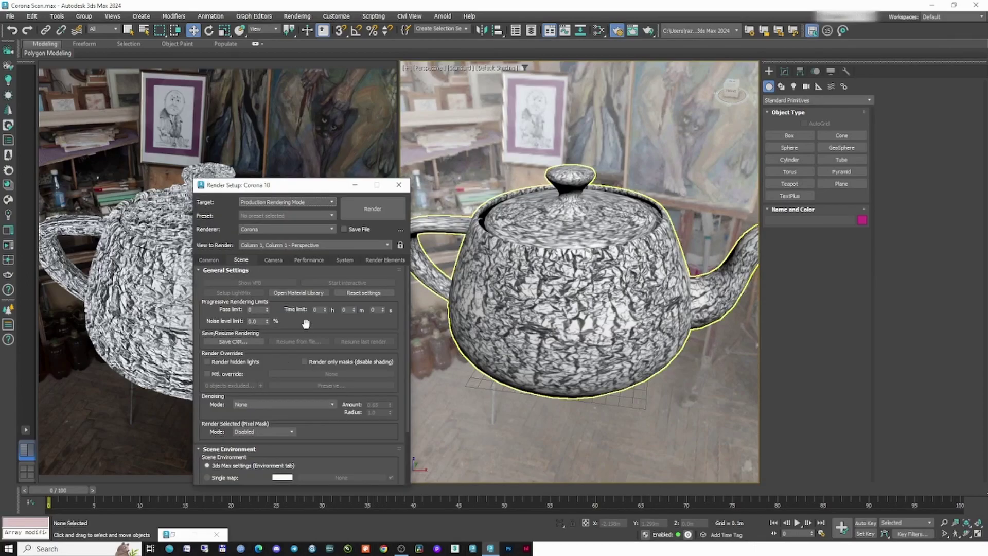
{"action": "scroll", "coordinate": [305, 325], "scroll_direction": "down", "scroll_amount": 3}
{"action": "left_click", "coordinate": [207, 417]}
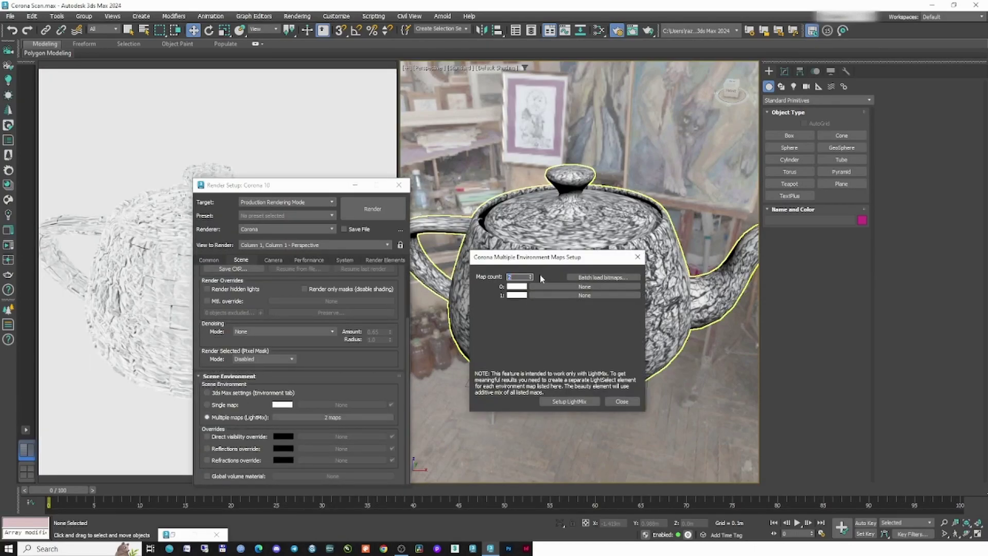
{"action": "type", "text": "6"}
{"action": "key", "text": "Return"}
{"action": "left_click", "coordinate": [587, 278]}
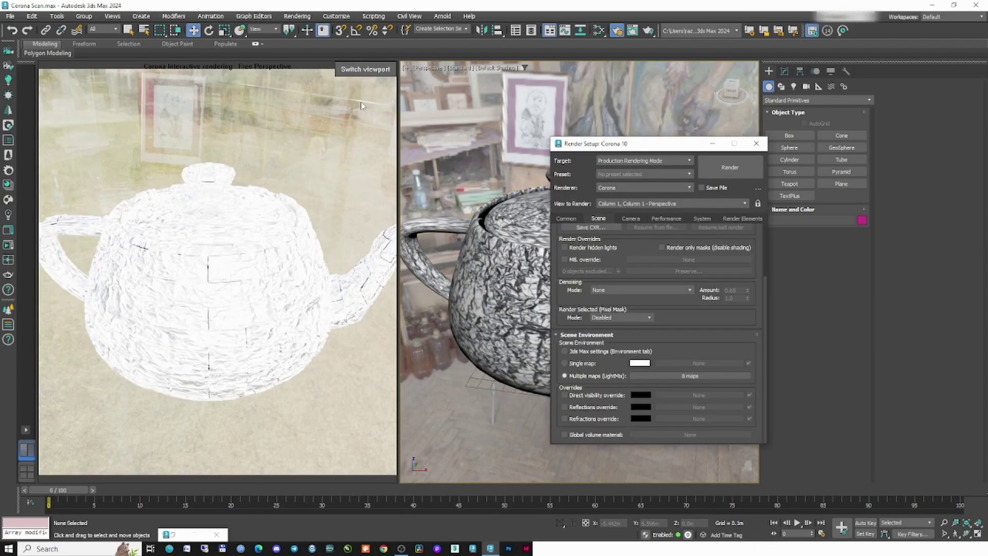
Return the interactive render view to Perspective, then set up LightMix for the multiple environment maps and close their setup dialog.
{"action": "left_click", "coordinate": [350, 69]}
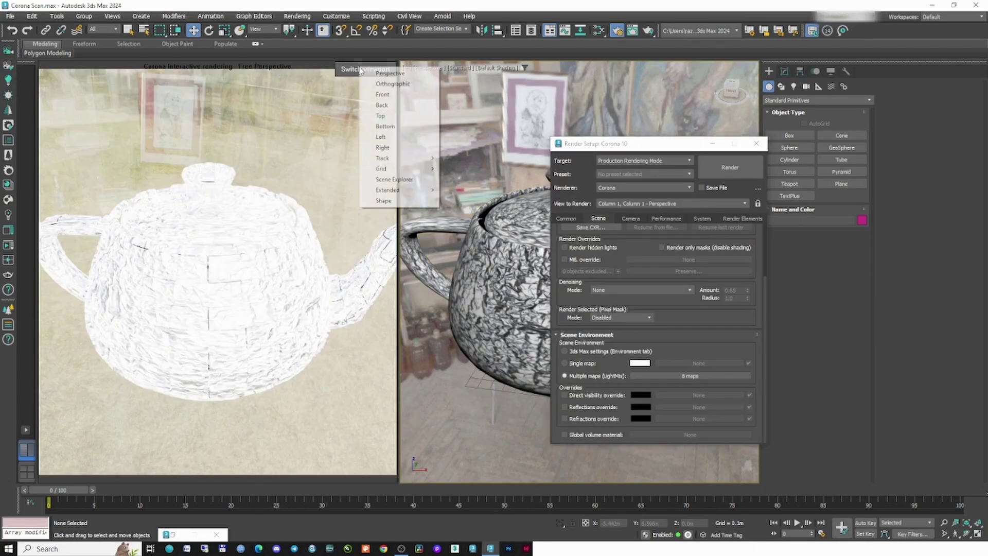
{"action": "left_click", "coordinate": [390, 73]}
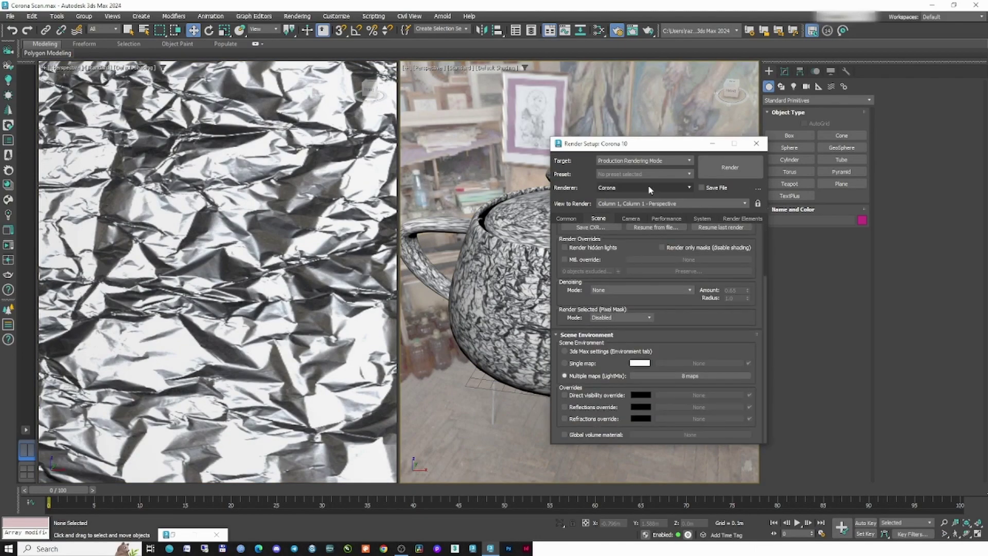
{"action": "left_click", "coordinate": [689, 376]}
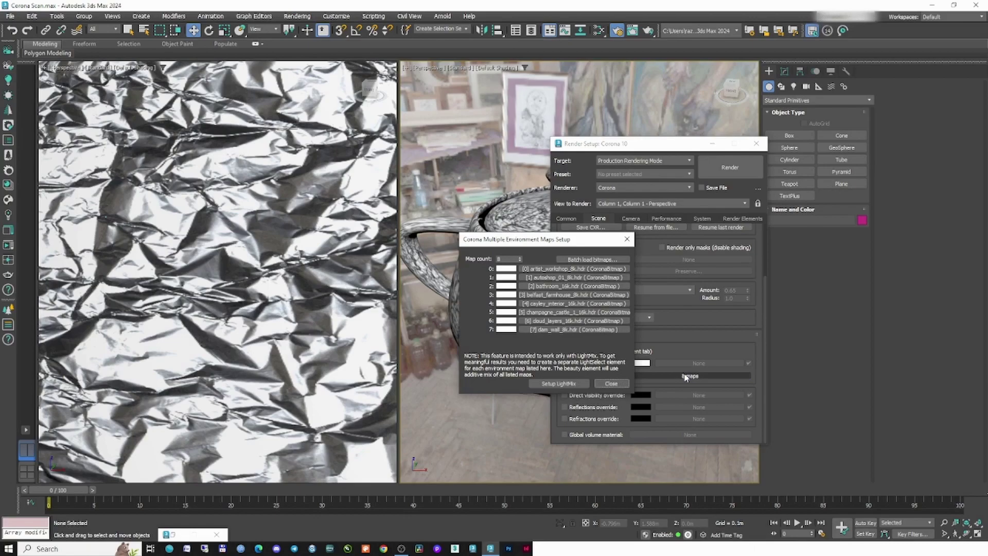
{"action": "left_click", "coordinate": [559, 383]}
{"action": "left_click", "coordinate": [626, 239]}
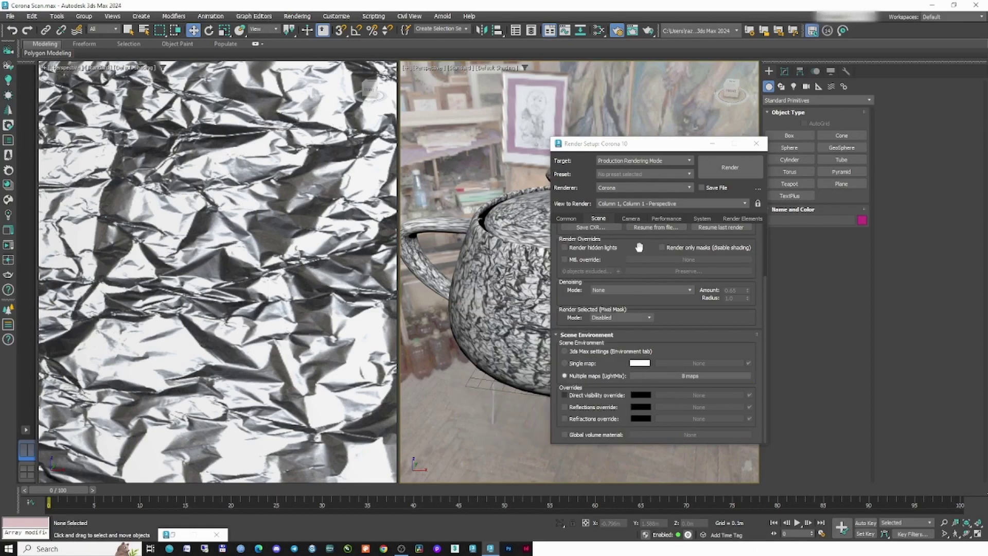
Start interactive rendering, show the render enlarged, and disable all eight environment layers plus the unassigned rest in LightMix.
{"action": "left_click", "coordinate": [9, 246]}
{"action": "left_click", "coordinate": [507, 44]}
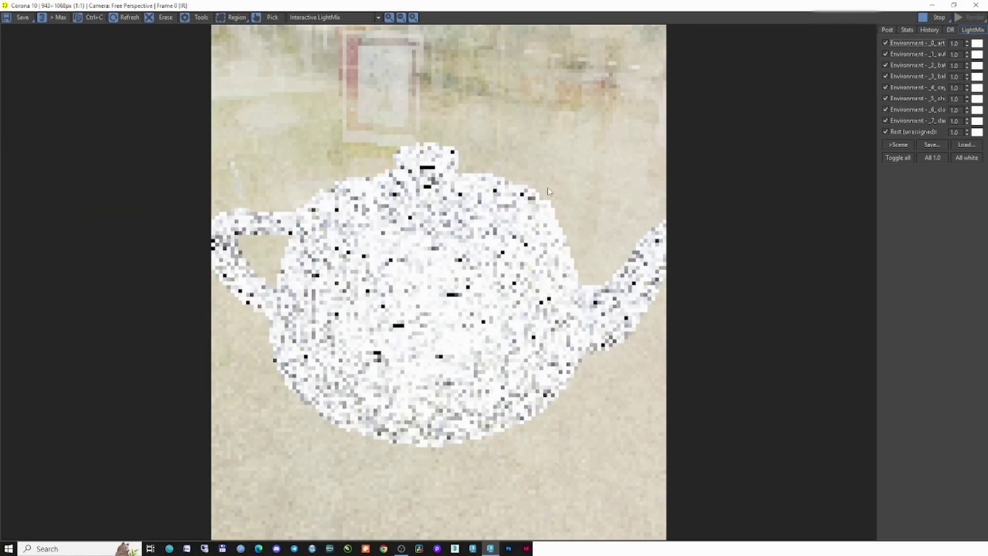
{"action": "left_click", "coordinate": [885, 43]}
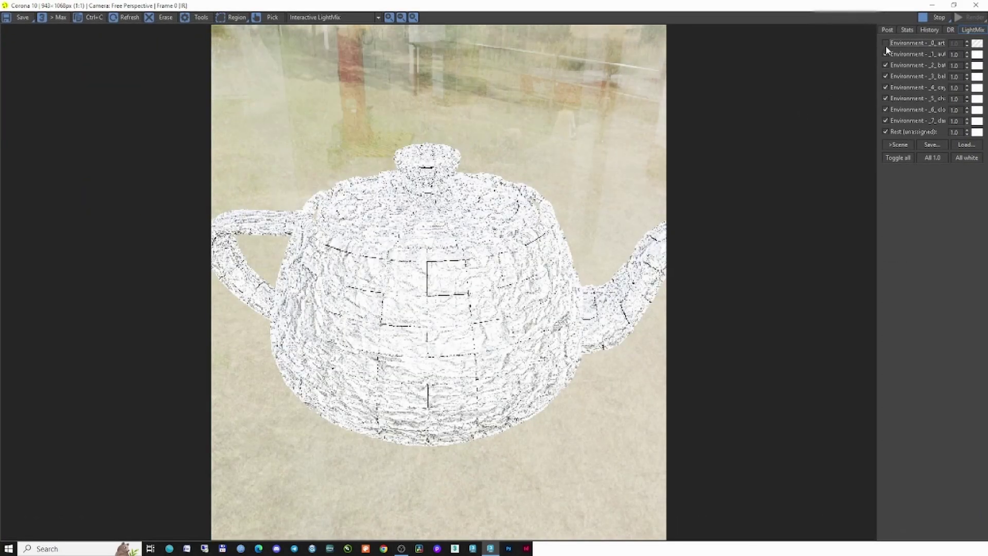
{"action": "left_click", "coordinate": [886, 54]}
{"action": "left_click", "coordinate": [885, 65]}
{"action": "left_click", "coordinate": [885, 76]}
{"action": "left_click", "coordinate": [886, 87]}
{"action": "left_click", "coordinate": [886, 98]}
{"action": "left_click", "coordinate": [886, 110]}
{"action": "left_click", "coordinate": [886, 120]}
{"action": "left_click", "coordinate": [886, 132]}
Preview each LightMix environment alone, from layer 0 to layer 7, disabling each one again, and close the render window.
{"action": "left_click", "coordinate": [885, 43]}
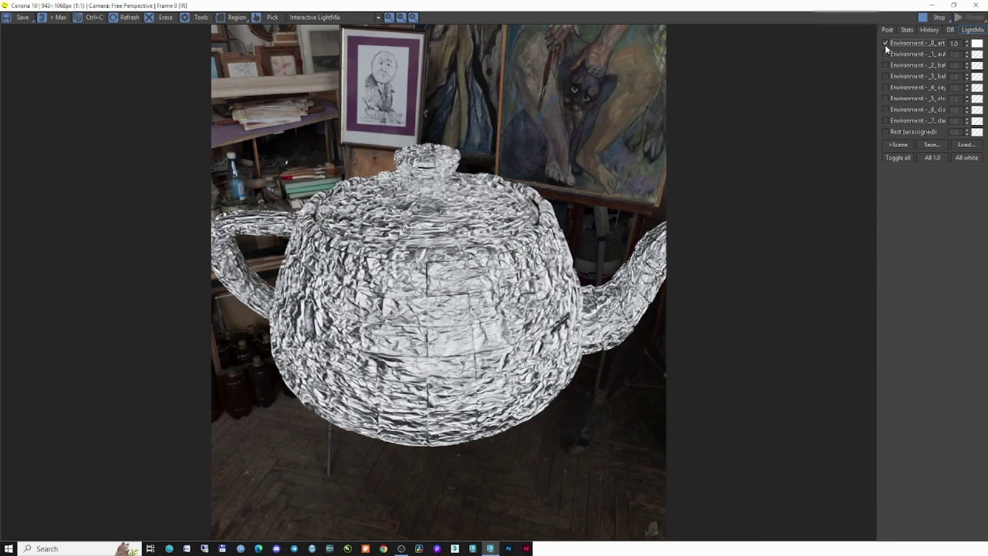
{"action": "left_click", "coordinate": [885, 43]}
{"action": "left_click", "coordinate": [885, 54]}
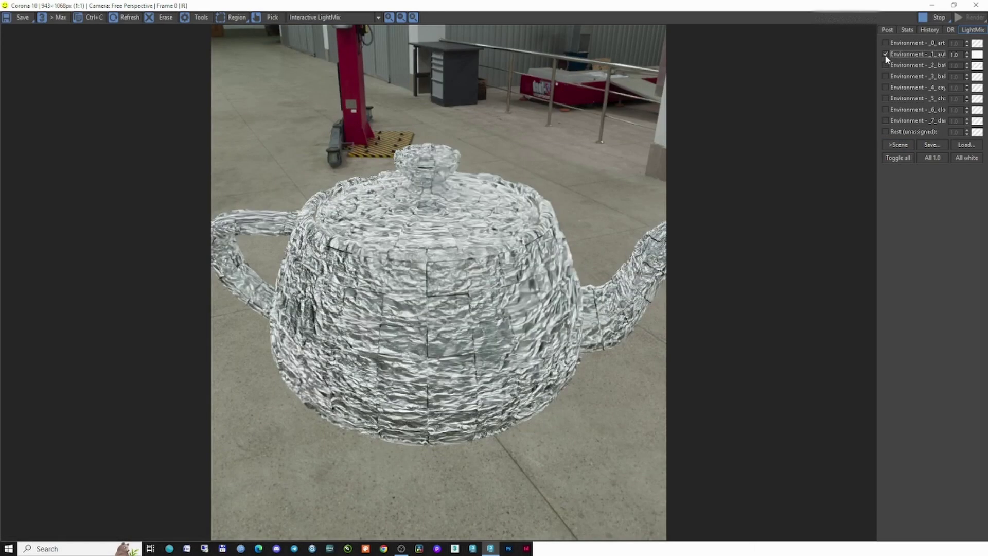
{"action": "left_click", "coordinate": [885, 54]}
{"action": "left_click", "coordinate": [885, 65]}
{"action": "left_click", "coordinate": [886, 65]}
{"action": "left_click", "coordinate": [886, 76]}
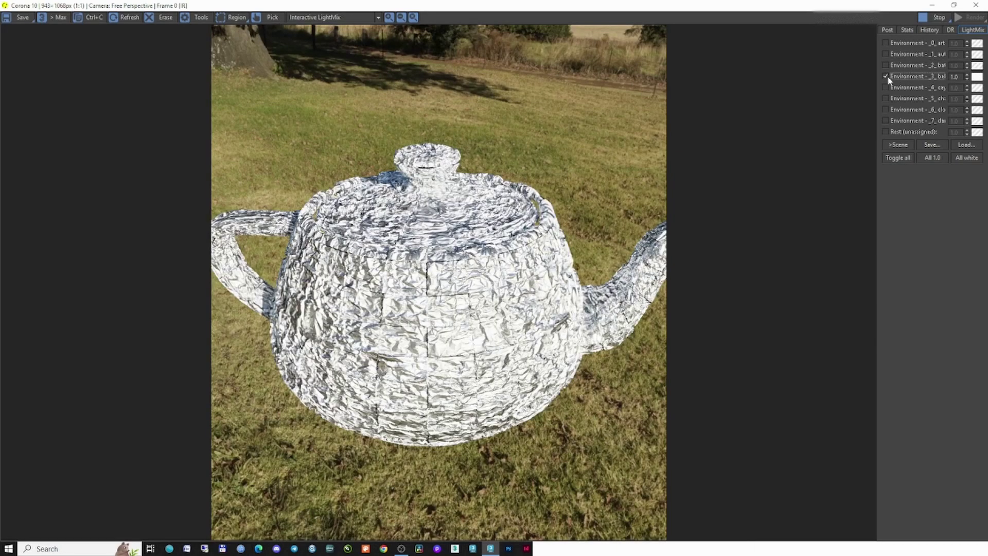
{"action": "left_click", "coordinate": [885, 76]}
{"action": "left_click", "coordinate": [886, 88]}
{"action": "left_click", "coordinate": [886, 88]}
{"action": "left_click", "coordinate": [886, 98]}
{"action": "left_click", "coordinate": [885, 98]}
{"action": "left_click", "coordinate": [884, 110]}
{"action": "left_click", "coordinate": [885, 110]}
{"action": "left_click", "coordinate": [886, 109]}
{"action": "left_click", "coordinate": [886, 109]}
{"action": "left_click", "coordinate": [885, 120]}
{"action": "left_click", "coordinate": [885, 122]}
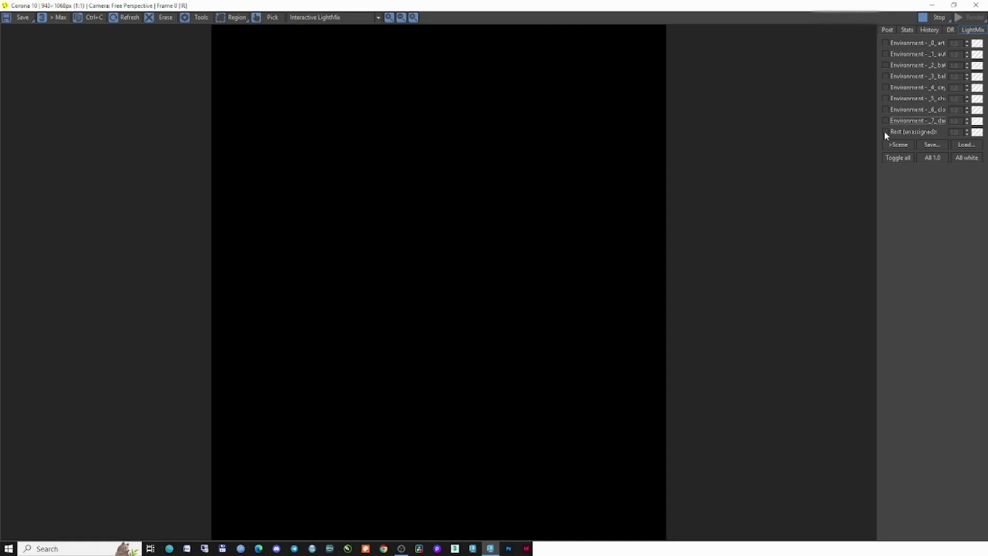
{"action": "left_click", "coordinate": [975, 5]}
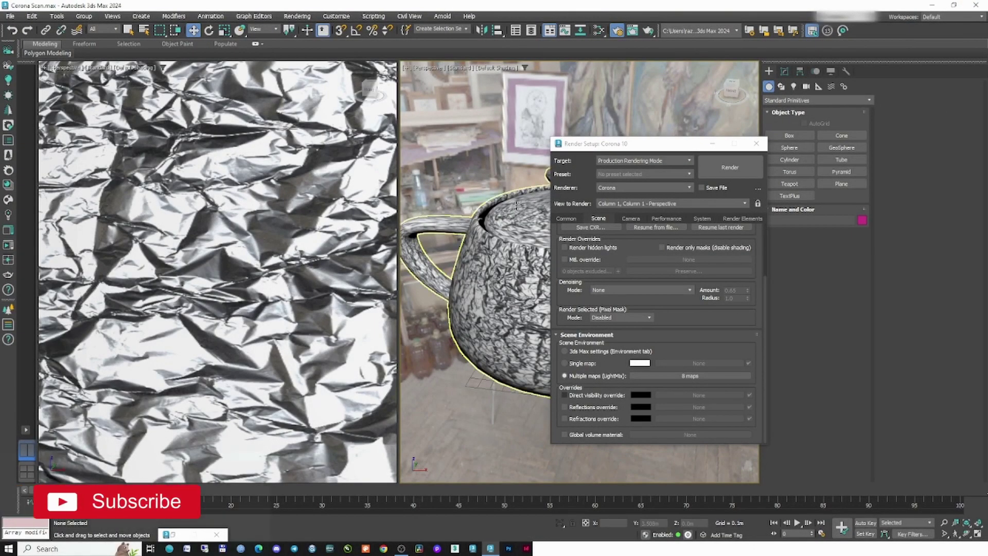
Open the interactive LightMix setup and choose to separate the LightMix layers by scene layers.
{"action": "scroll", "coordinate": [643, 236], "scroll_direction": "up", "scroll_amount": 3}
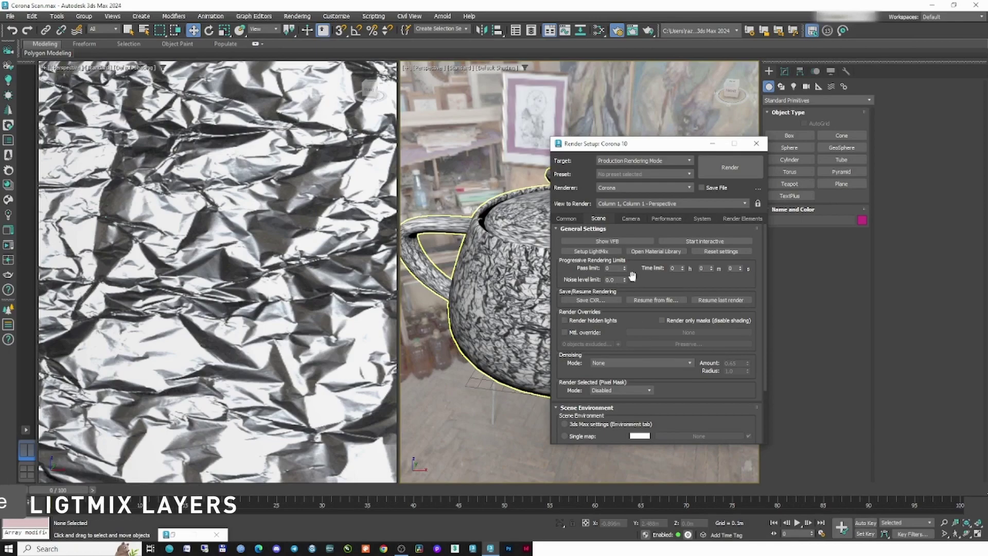
{"action": "left_click", "coordinate": [591, 253]}
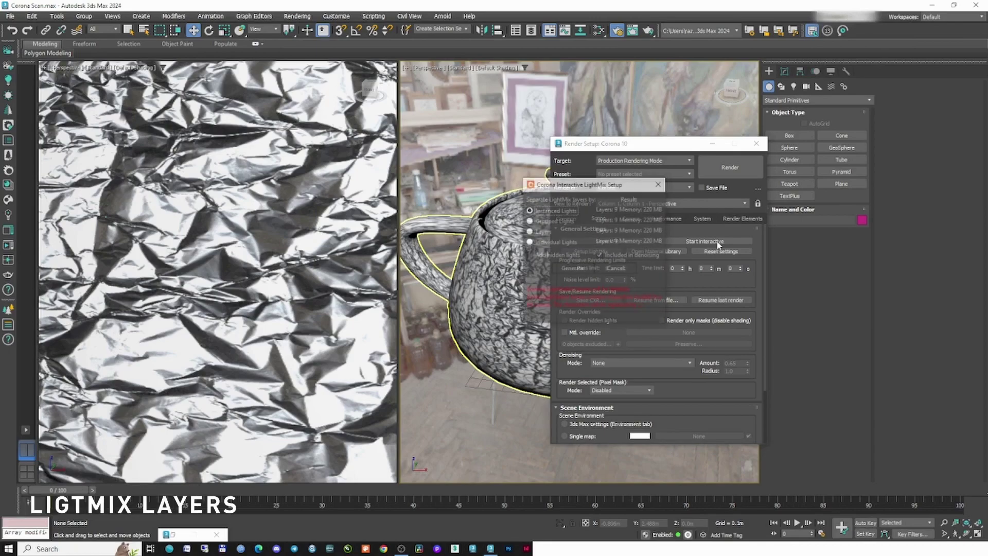
{"action": "left_click", "coordinate": [534, 232]}
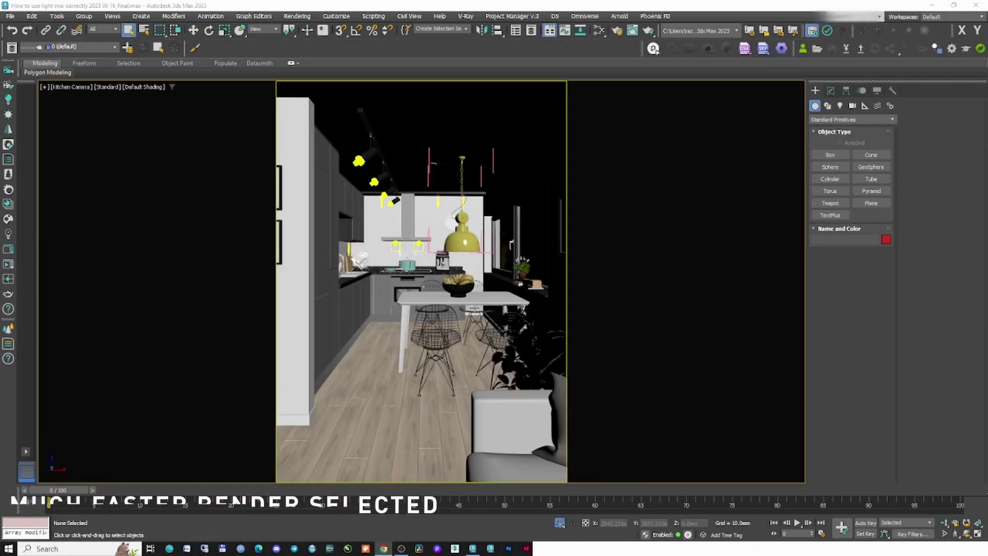
Activate the Move tool for the dining table and select the chair in front of it.
{"action": "left_click", "coordinate": [470, 301]}
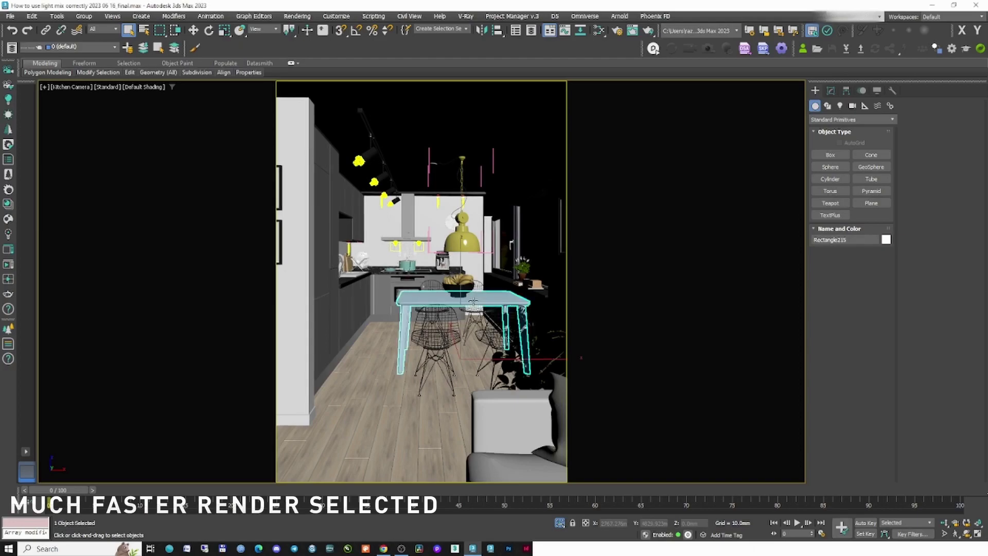
{"action": "right_click", "coordinate": [470, 298]}
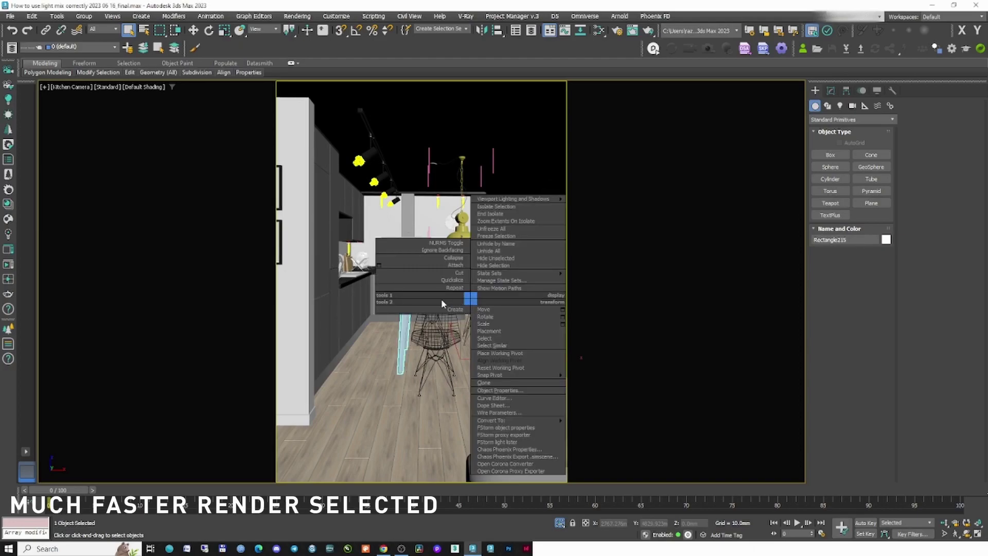
{"action": "left_click", "coordinate": [484, 309]}
{"action": "left_click", "coordinate": [439, 333]}
Set the Render Selected mode to Include/exclude list in the Corona scene render settings.
{"action": "key", "text": "F10"}
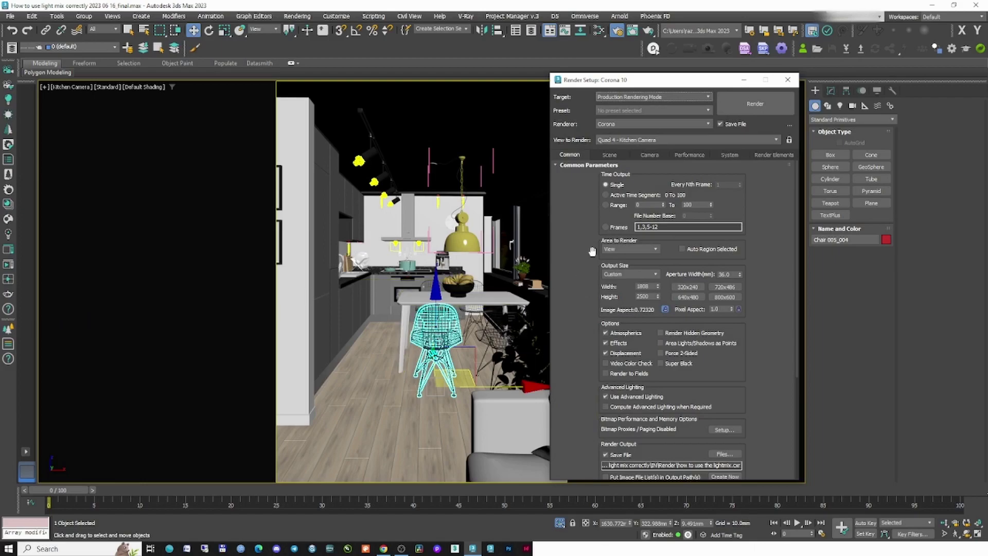
{"action": "left_click", "coordinate": [610, 155]}
{"action": "left_click", "coordinate": [626, 326]}
{"action": "left_click", "coordinate": [626, 340]}
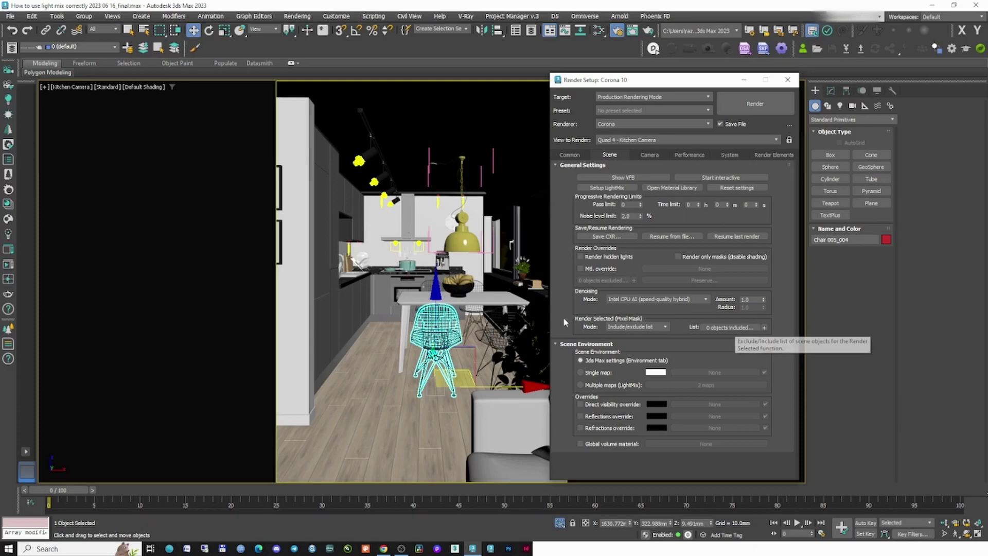
Select the dining table on its own and rename it table.
{"action": "left_click", "coordinate": [478, 302]}
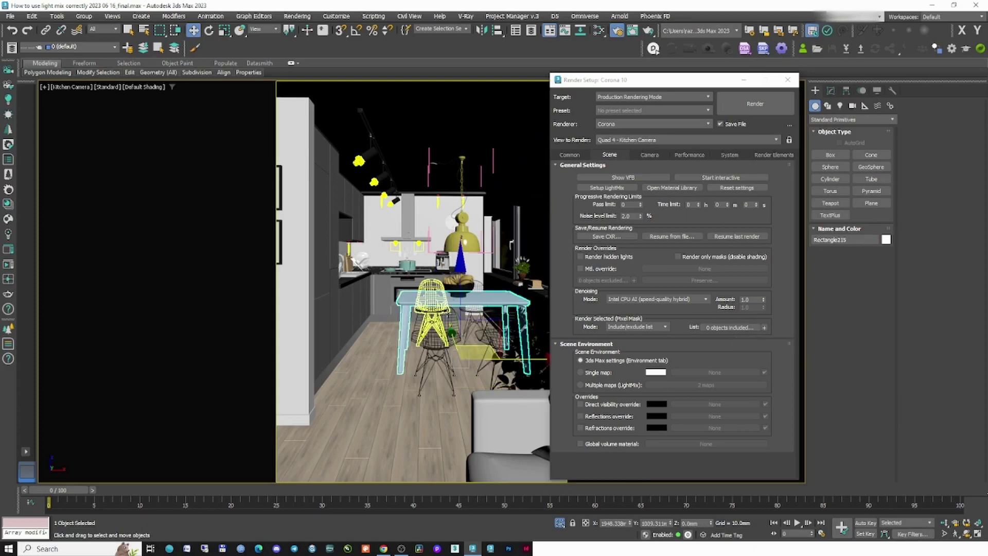
{"action": "left_click", "coordinate": [453, 330], "text": "ctrl"}
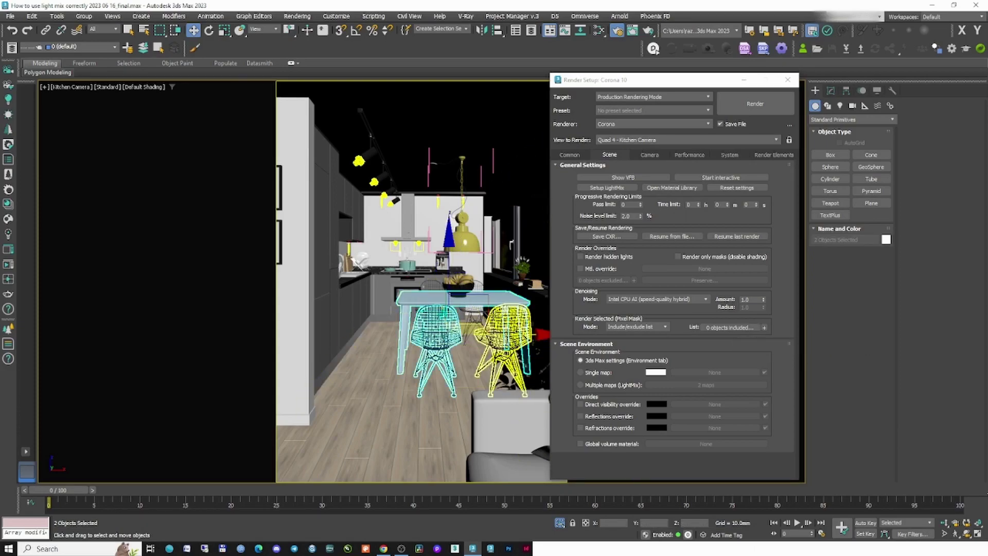
{"action": "key", "text": "ctrl+z"}
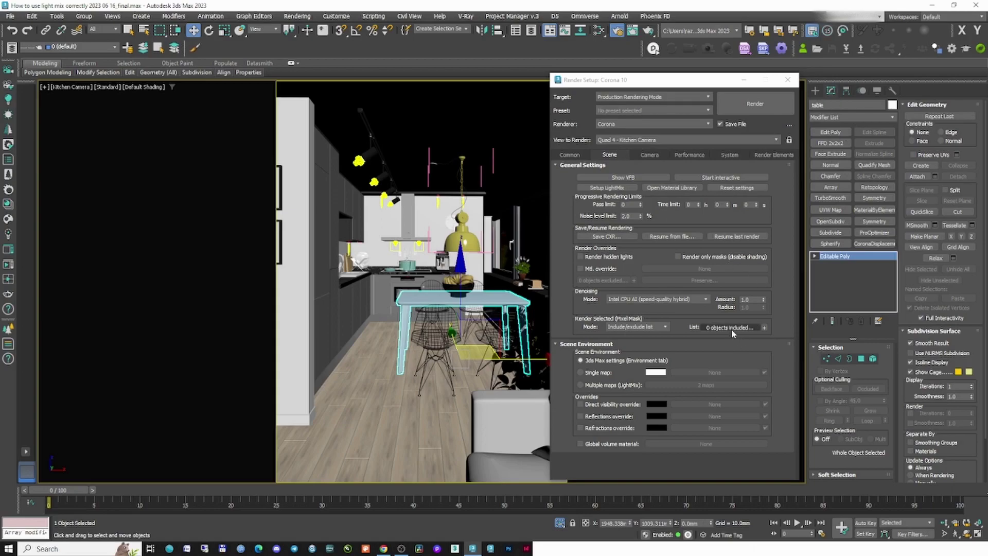
Add the four chairs, Chair 005_001 to Chair 005_004, to the Render Selected include list.
{"action": "left_click", "coordinate": [730, 328]}
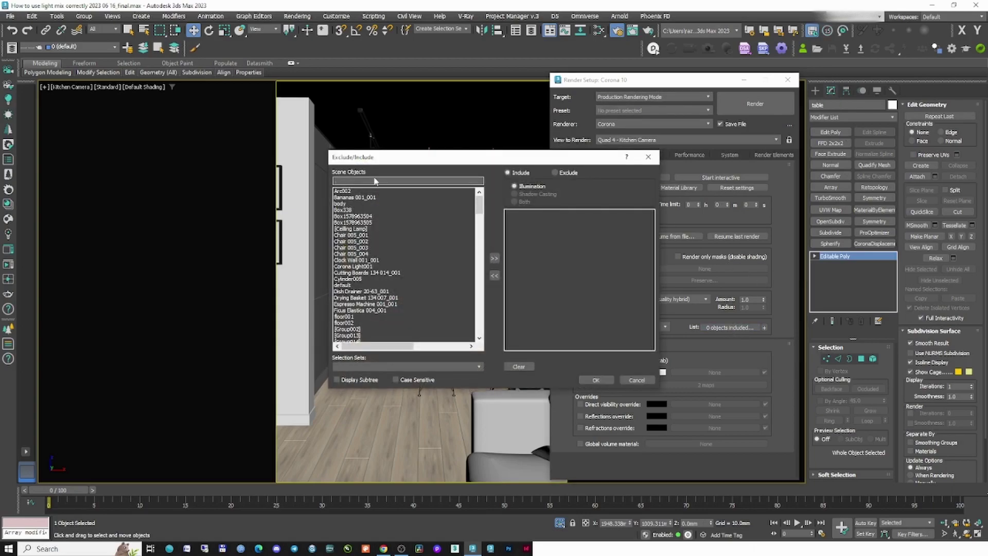
{"action": "left_click", "coordinate": [375, 181]}
{"action": "type", "text": "chair"}
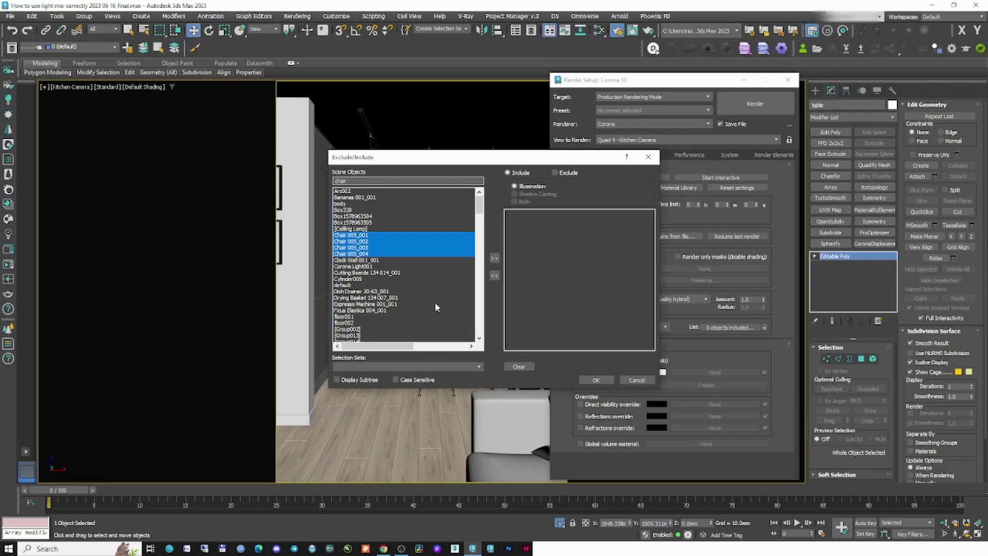
{"action": "left_click", "coordinate": [494, 258]}
Add the table object to the Render Selected include list and confirm the list.
{"action": "left_click", "coordinate": [378, 254]}
{"action": "key", "text": "a"}
{"action": "key", "text": "t"}
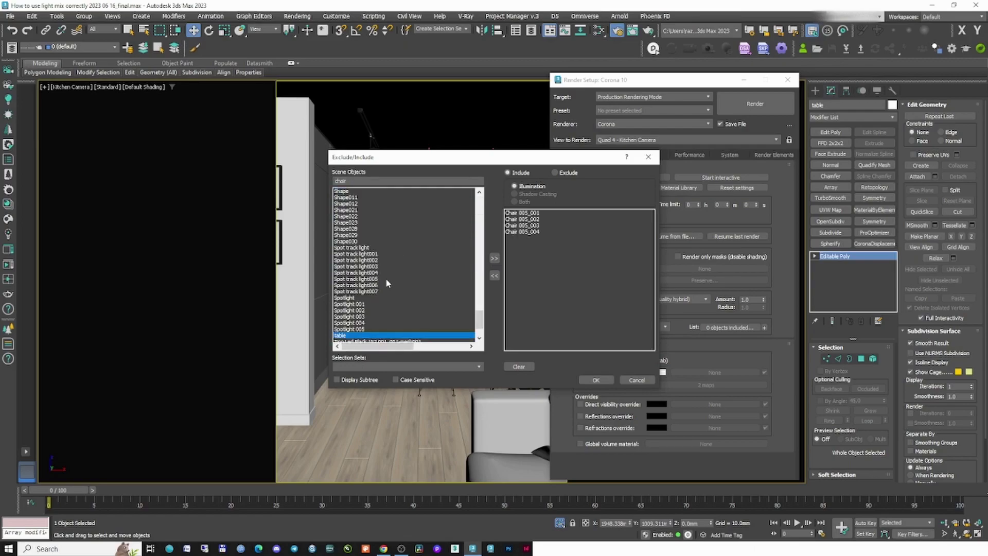
{"action": "left_click", "coordinate": [493, 257]}
{"action": "left_click", "coordinate": [597, 380]}
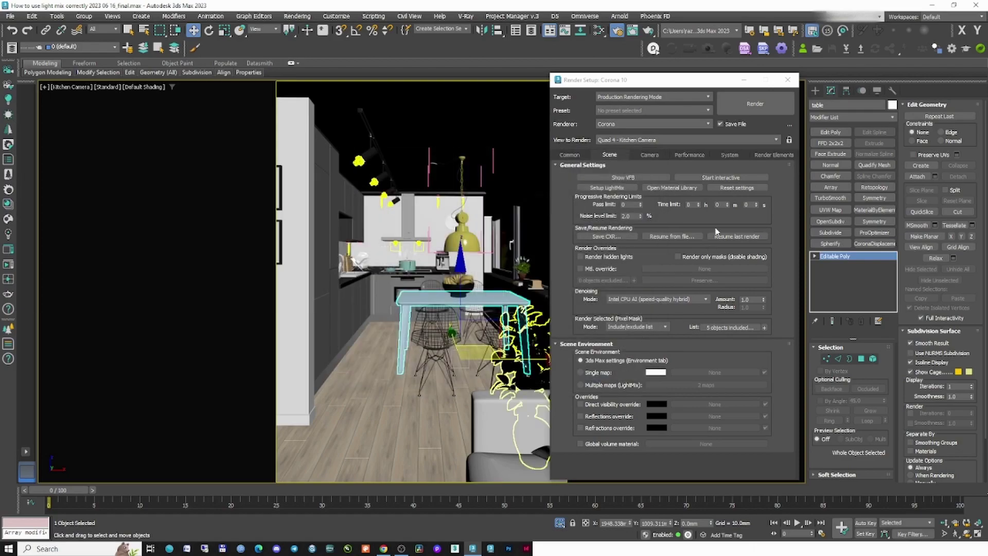
Decline overwriting the existing render file, turn off saving the output to file, and render the Kitchen Camera view.
{"action": "left_click", "coordinate": [754, 104]}
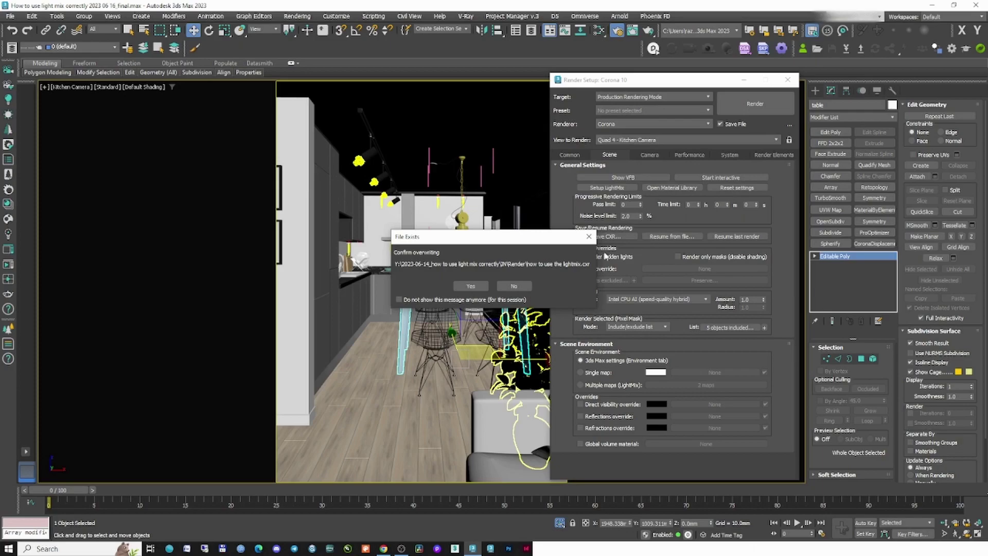
{"action": "left_click", "coordinate": [513, 286]}
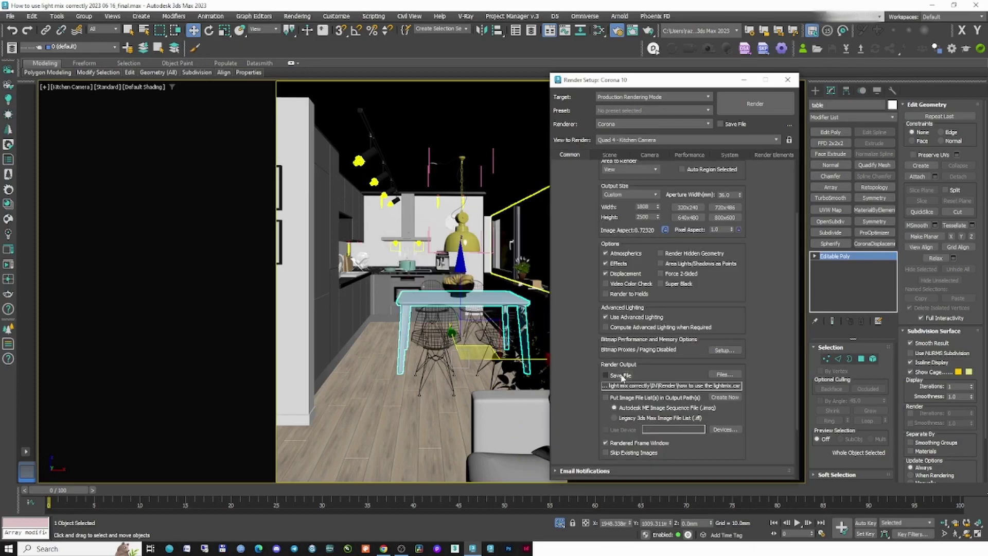
{"action": "left_click", "coordinate": [609, 155]}
{"action": "left_click", "coordinate": [569, 155]}
{"action": "left_click", "coordinate": [755, 105]}
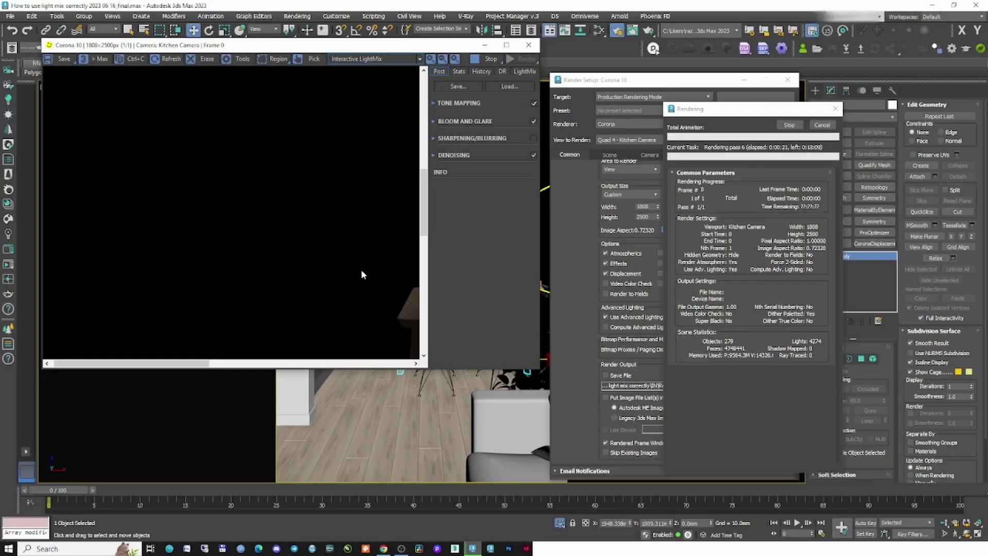
Enlarge the frame buffer to examine the masked render of the table and chairs, then close it.
{"action": "scroll", "coordinate": [270, 238], "scroll_direction": "down", "scroll_amount": 3}
{"action": "left_click_drag", "start_coordinate": [425, 47], "coordinate": [427, 9]}
{"action": "left_click_drag", "start_coordinate": [539, 331], "coordinate": [668, 527]}
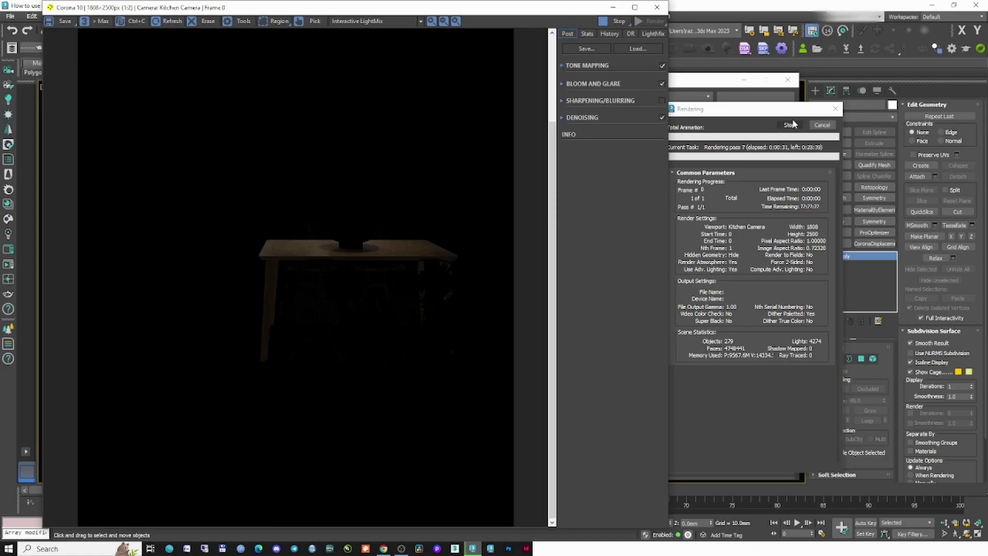
{"action": "left_click", "coordinate": [656, 7]}
Add a CoronaMappingRandomizer map, open its parameters, and place the node beside the first material's node tree.
{"action": "middle_click_drag", "start_coordinate": [579, 324], "coordinate": [562, 320]}
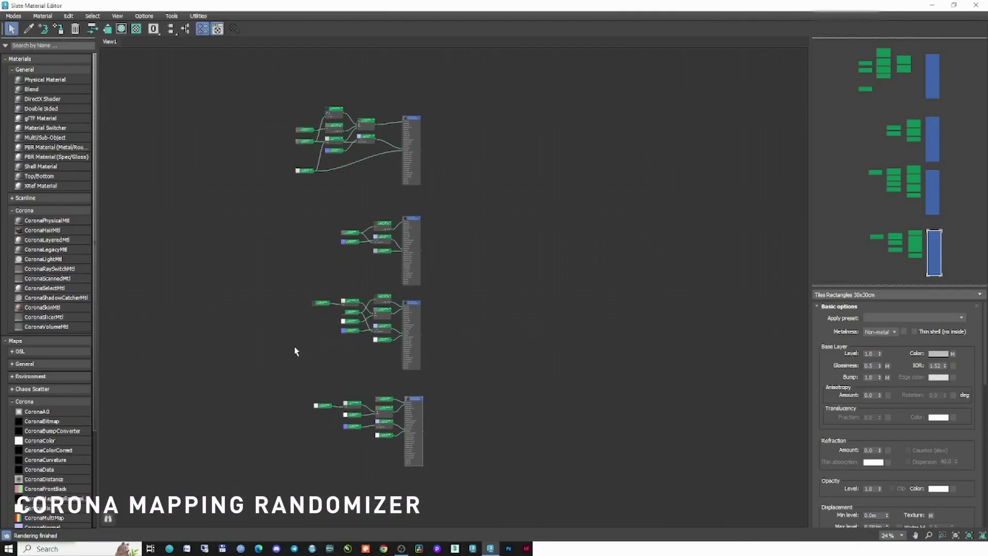
{"action": "middle_click_drag", "start_coordinate": [331, 199], "coordinate": [354, 196]}
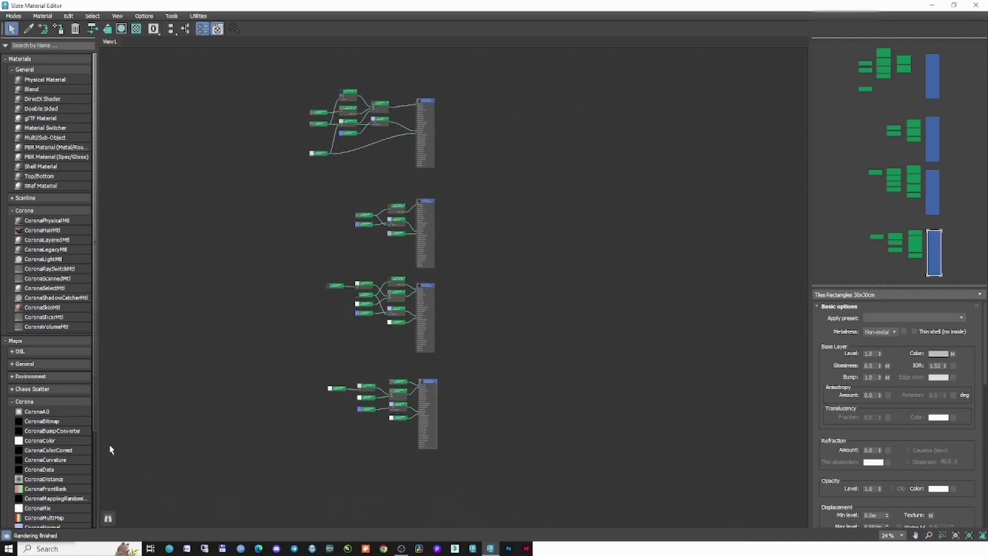
{"action": "scroll", "coordinate": [460, 202], "scroll_direction": "up", "scroll_amount": 5}
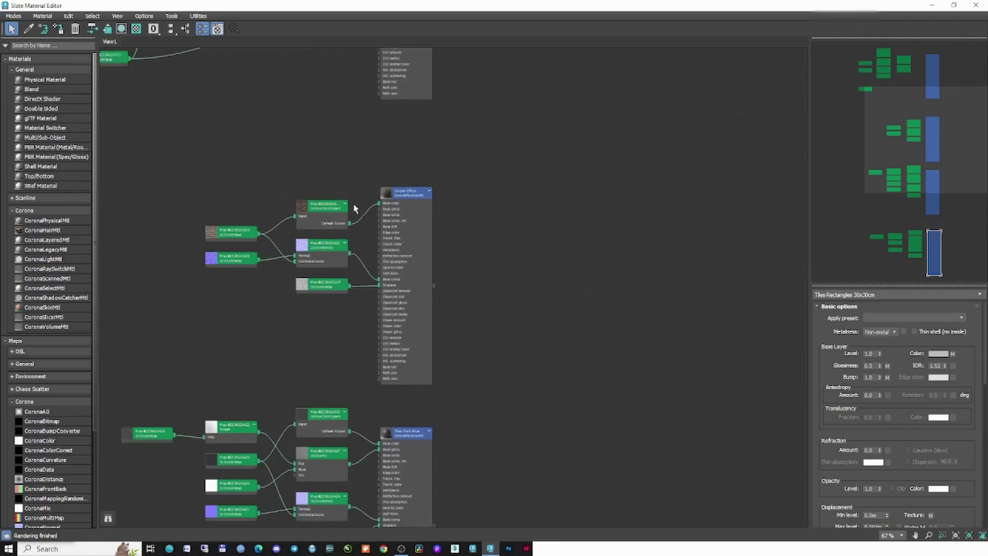
{"action": "scroll", "coordinate": [62, 409], "scroll_direction": "down", "scroll_amount": 3}
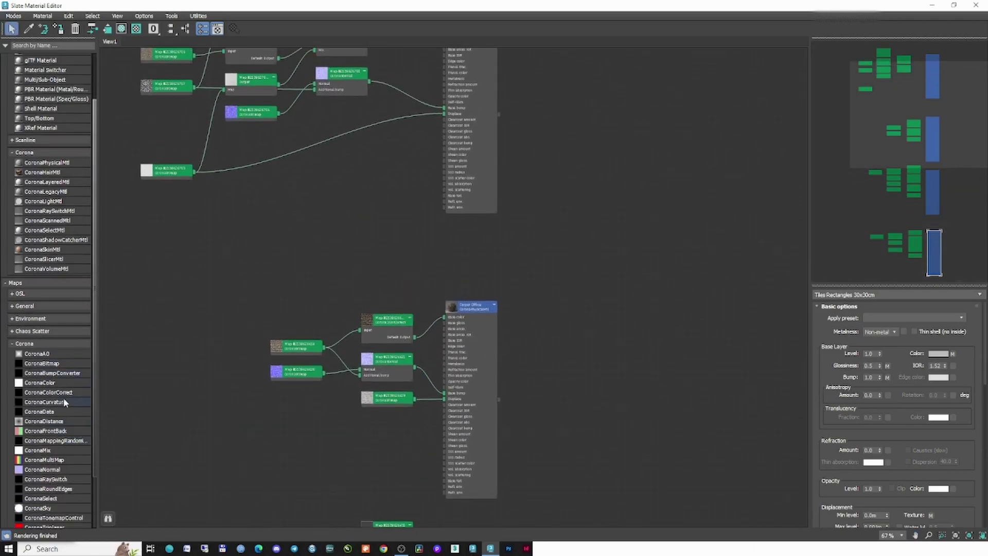
{"action": "scroll", "coordinate": [64, 399], "scroll_direction": "down", "scroll_amount": 2}
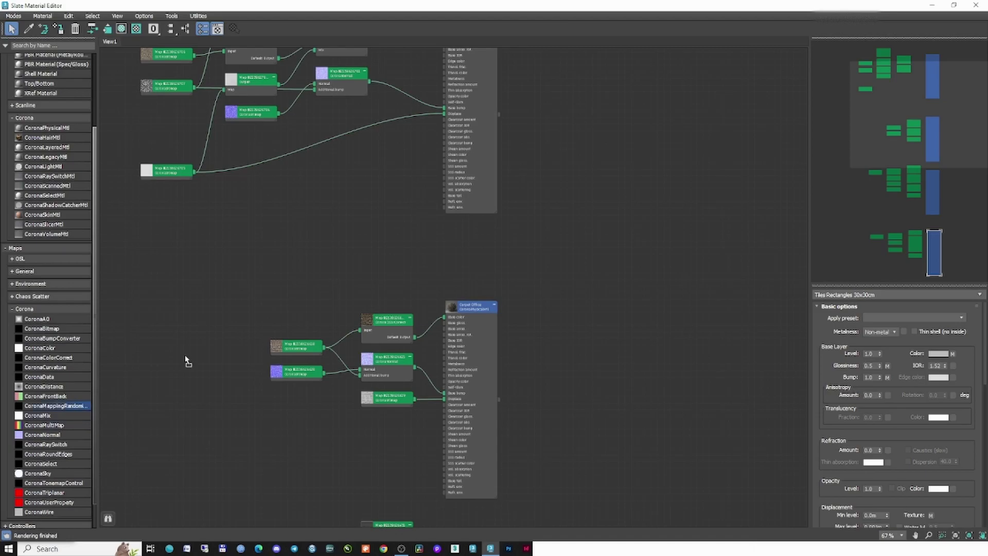
{"action": "left_click_drag", "start_coordinate": [357, 224], "coordinate": [375, 203]}
{"action": "double_click", "coordinate": [391, 207]}
{"action": "middle_click_drag", "start_coordinate": [403, 164], "coordinate": [385, 351]}
{"action": "scroll", "coordinate": [386, 350], "scroll_direction": "down", "scroll_amount": 1}
{"action": "mouse_move", "coordinate": [363, 387]}
{"action": "left_mouse_down"}
{"action": "mouse_move", "coordinate": [392, 341]}
{"action": "mouse_move", "coordinate": [389, 311]}
{"action": "mouse_move", "coordinate": [386, 343]}
{"action": "left_mouse_up"}
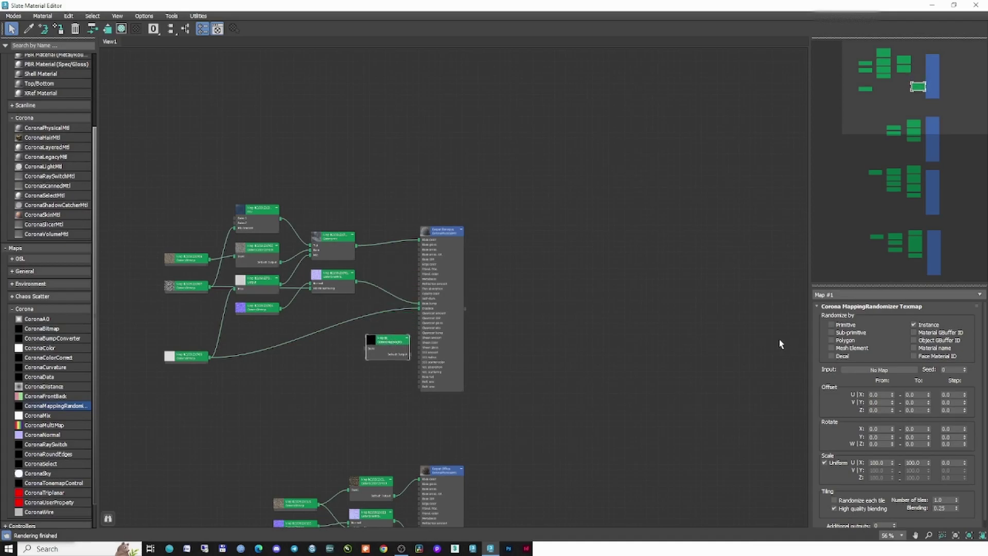
Set the number of additional outputs on the CoronaMappingRandomizer map to 5.
{"action": "scroll", "coordinate": [847, 360], "scroll_direction": "down", "scroll_amount": 1}
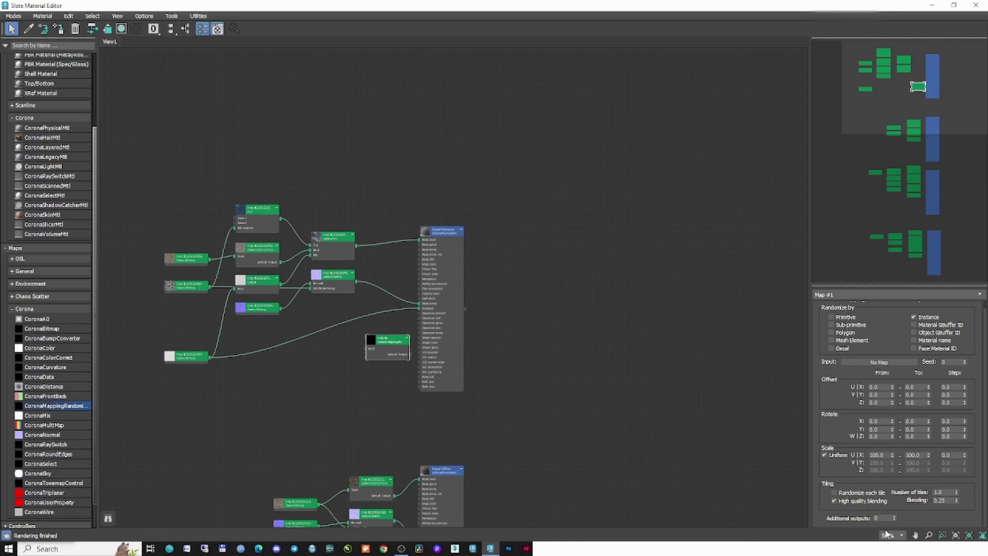
{"action": "left_click", "coordinate": [894, 516]}
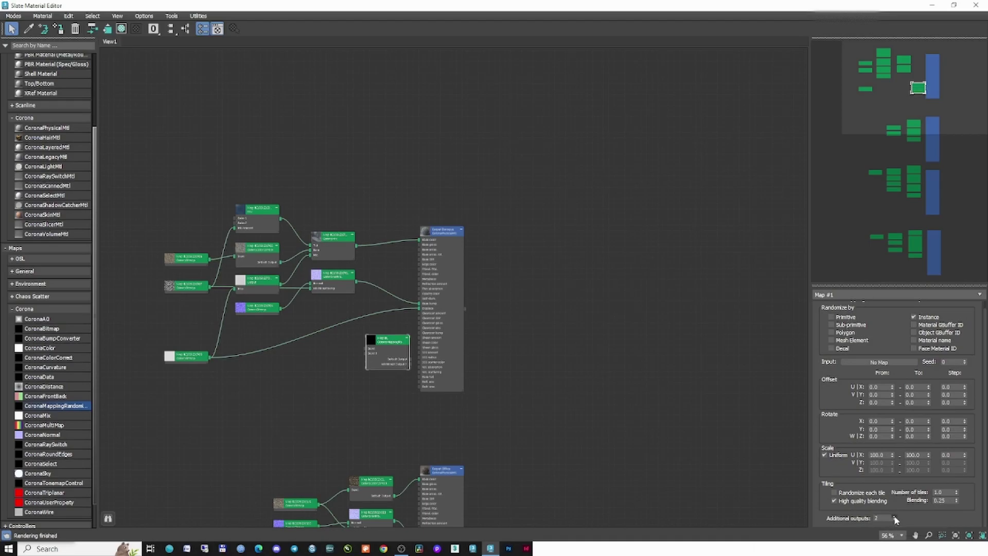
{"action": "left_click", "coordinate": [894, 517]}
{"action": "left_click", "coordinate": [894, 517]}
{"action": "left_click", "coordinate": [894, 517]}
{"action": "left_click", "coordinate": [894, 517]}
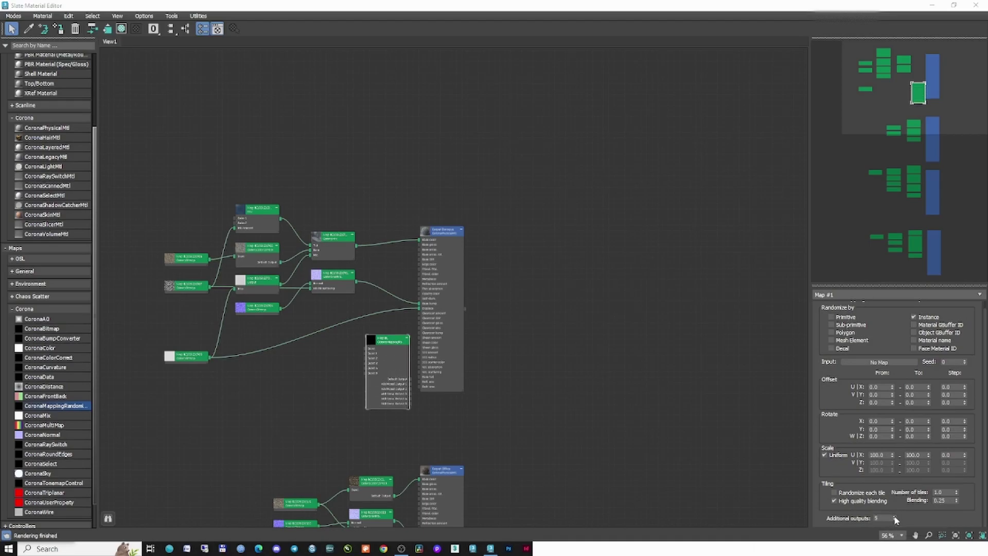
{"action": "scroll", "coordinate": [527, 404], "scroll_direction": "down", "scroll_amount": 6}
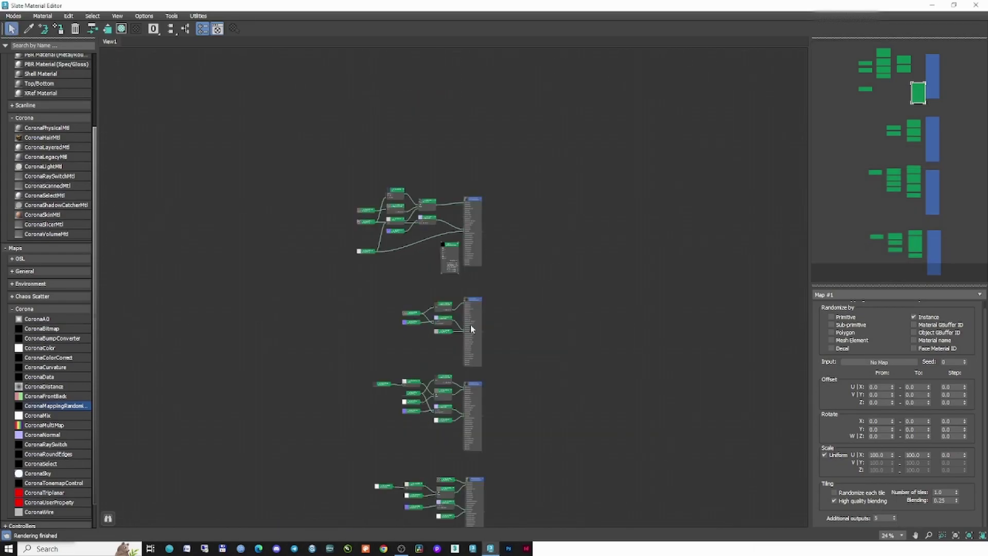
Set the number of additional outputs on the CoronaMappingRandomizer map to 4.
{"action": "key", "text": "Escape"}
{"action": "left_click", "coordinate": [894, 516]}
{"action": "left_click", "coordinate": [894, 519]}
{"action": "left_click", "coordinate": [894, 519]}
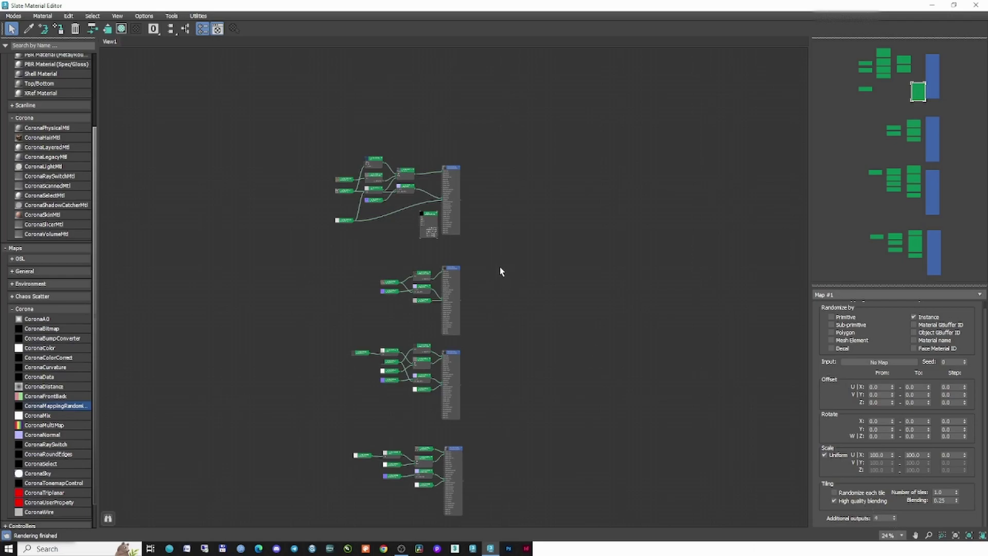
Place the CoronaMappingRandomizer between the maps and Carpet Baroque, and route the CoronaMix map through it into Base color.
{"action": "scroll", "coordinate": [504, 272], "scroll_direction": "up", "scroll_amount": 3}
{"action": "middle_click_drag", "start_coordinate": [353, 176], "coordinate": [535, 455]}
{"action": "left_click", "coordinate": [609, 281]}
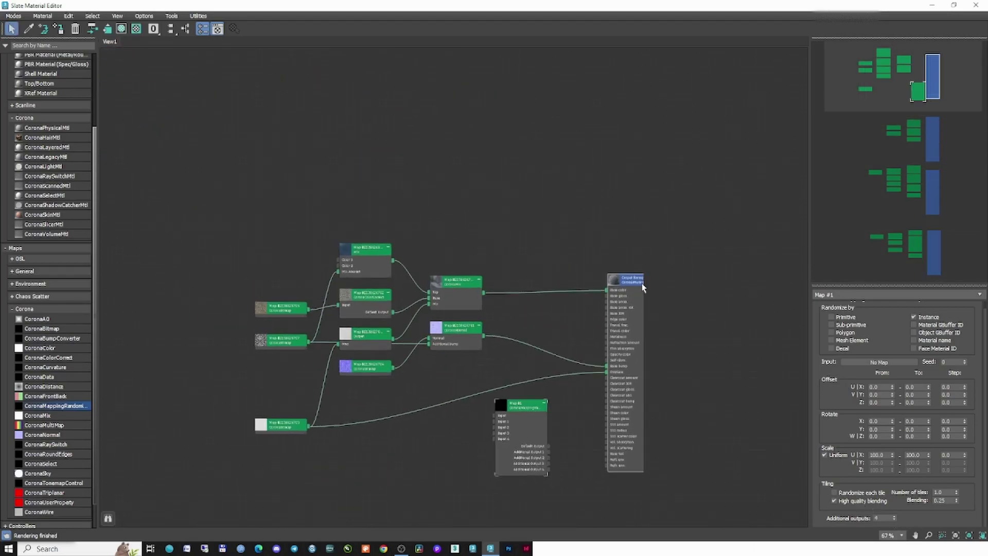
{"action": "left_click_drag", "start_coordinate": [609, 284], "coordinate": [693, 282]}
{"action": "left_click_drag", "start_coordinate": [523, 410], "coordinate": [577, 257]}
{"action": "scroll", "coordinate": [570, 269], "scroll_direction": "up", "scroll_amount": 3}
{"action": "left_click_drag", "start_coordinate": [461, 275], "coordinate": [584, 260]}
{"action": "left_click_drag", "start_coordinate": [629, 325], "coordinate": [698, 286]}
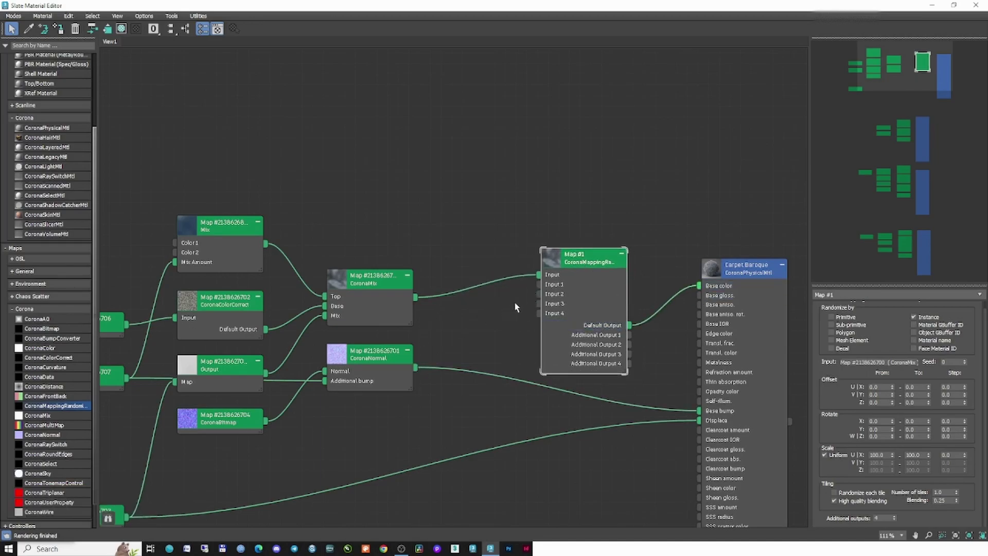
Route the CoronaNormal and displacement bitmap through randomizer inputs 1 and 2 into Carpet Baroque's Base bump and Displace slots.
{"action": "left_click_drag", "start_coordinate": [415, 368], "coordinate": [539, 284]}
{"action": "left_click_drag", "start_coordinate": [630, 334], "coordinate": [699, 410]}
{"action": "middle_click_drag", "start_coordinate": [289, 457], "coordinate": [305, 436]}
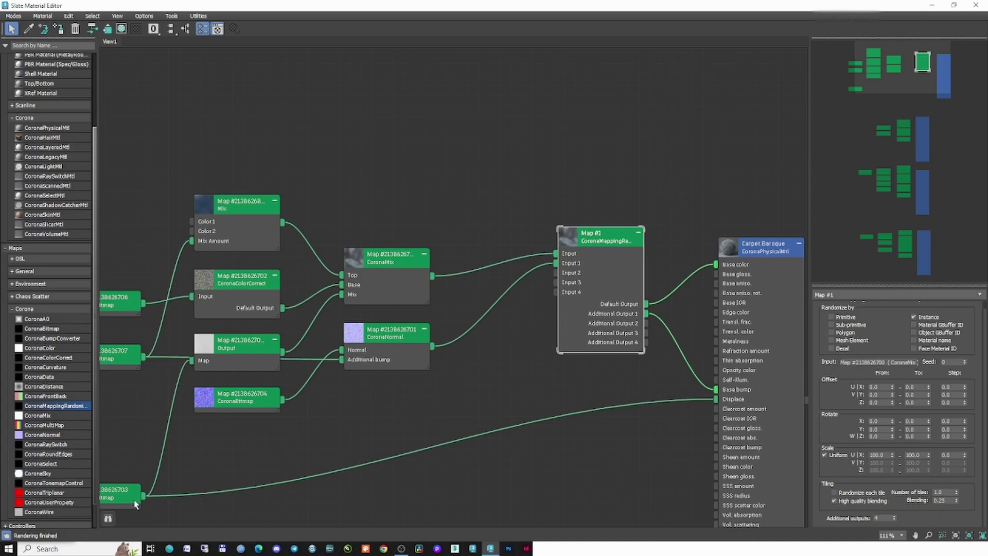
{"action": "left_click_drag", "start_coordinate": [146, 494], "coordinate": [558, 273]}
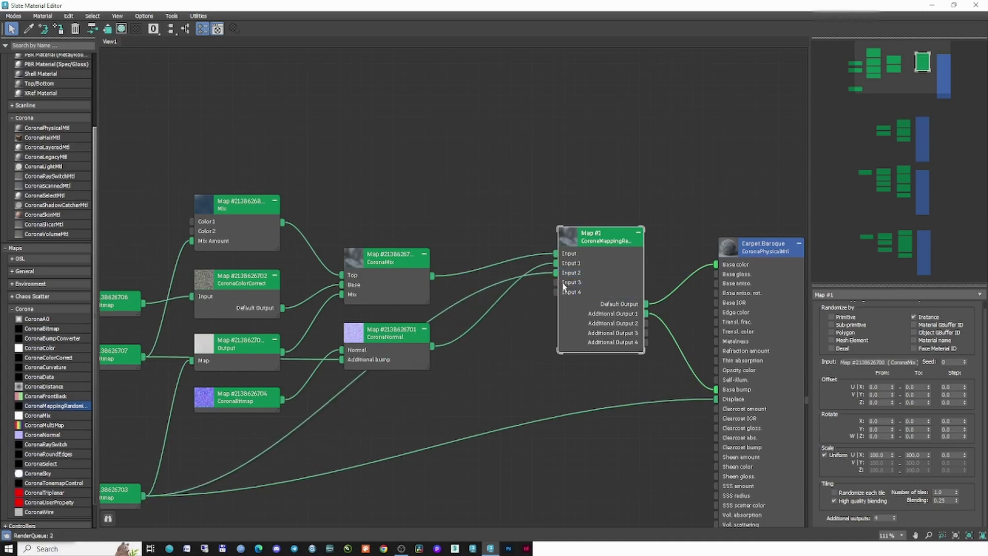
{"action": "left_click_drag", "start_coordinate": [646, 323], "coordinate": [715, 399]}
Randomize additionally by Mesh Element, with U offset from 0.52 to 0.58 and X rotation up to 1.18.
{"action": "scroll", "coordinate": [535, 339], "scroll_direction": "down", "scroll_amount": 6}
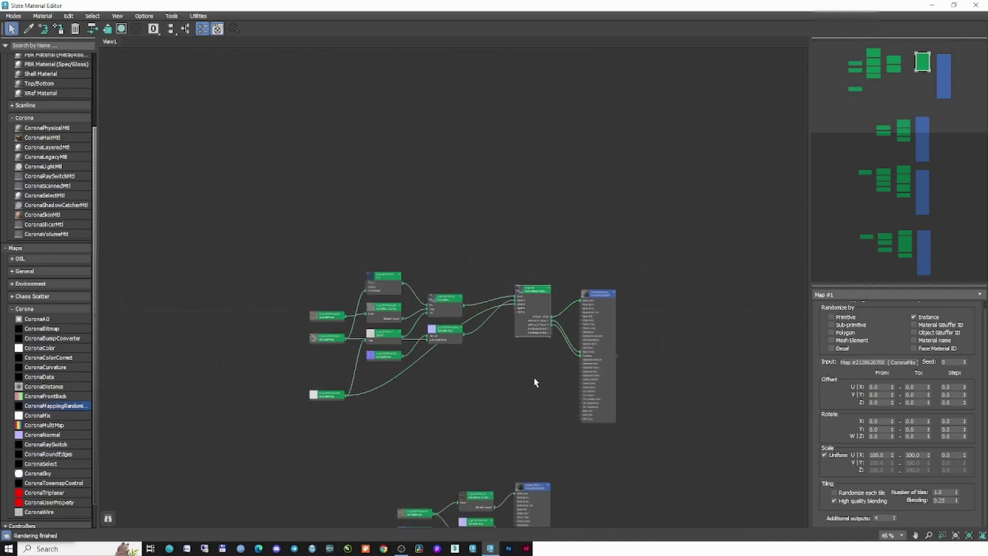
{"action": "left_click_drag", "start_coordinate": [542, 201], "coordinate": [533, 253]}
{"action": "left_click_drag", "start_coordinate": [892, 389], "coordinate": [928, 358]}
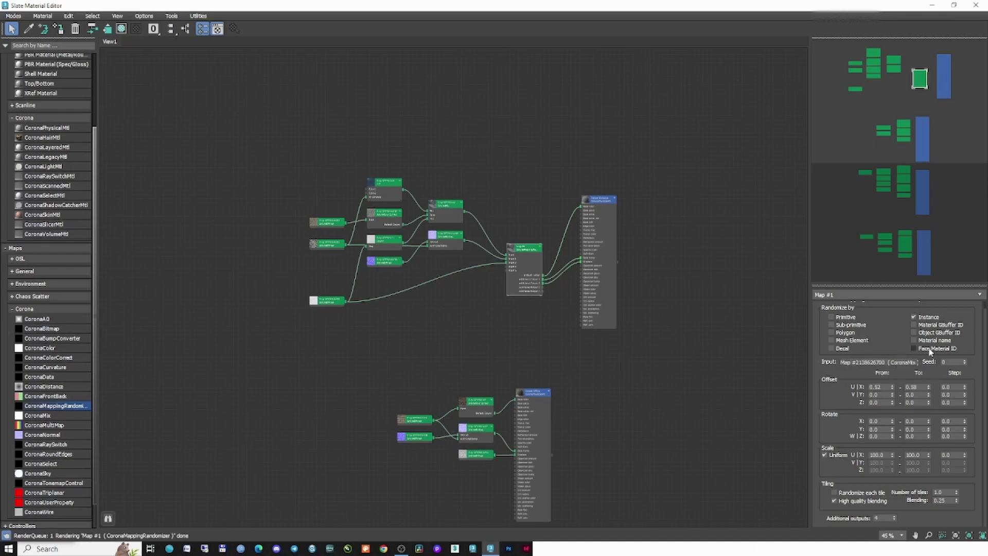
{"action": "left_click", "coordinate": [850, 318]}
{"action": "left_click", "coordinate": [846, 333]}
{"action": "left_click", "coordinate": [850, 340]}
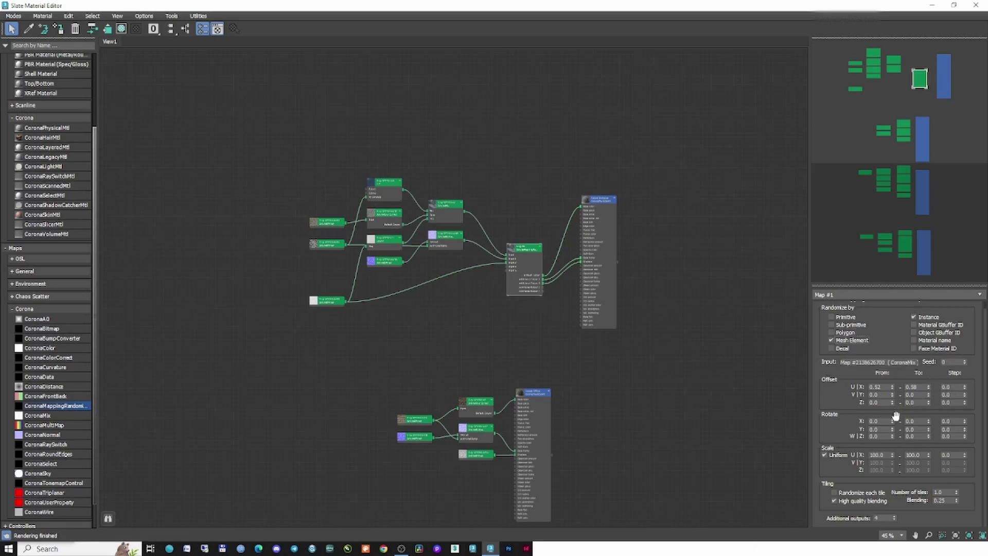
{"action": "left_click_drag", "start_coordinate": [892, 422], "coordinate": [892, 414]}
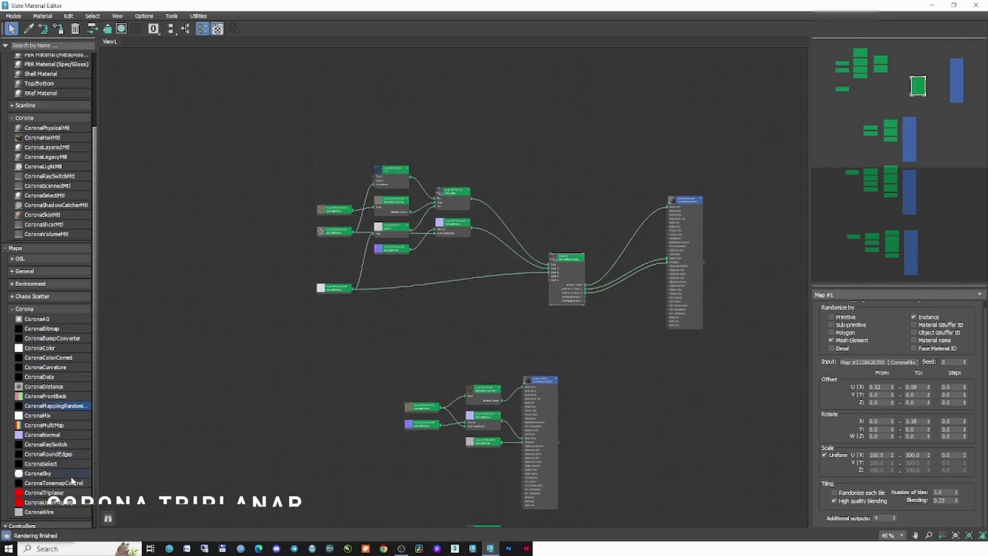
Add a CoronaTriplanar map beside the Carpet Baroque material and set its additional outputs to 3.
{"action": "left_click", "coordinate": [69, 493]}
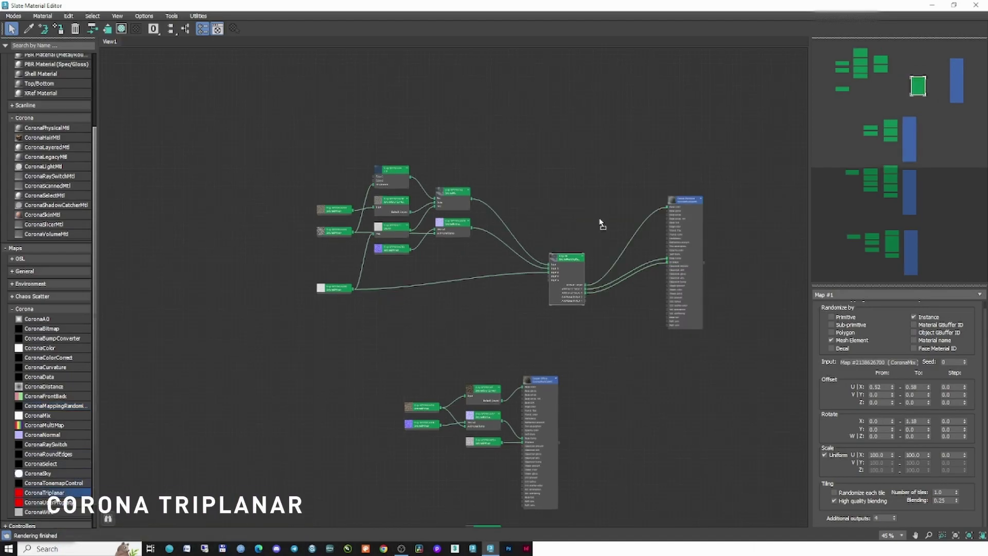
{"action": "left_click", "coordinate": [616, 214]}
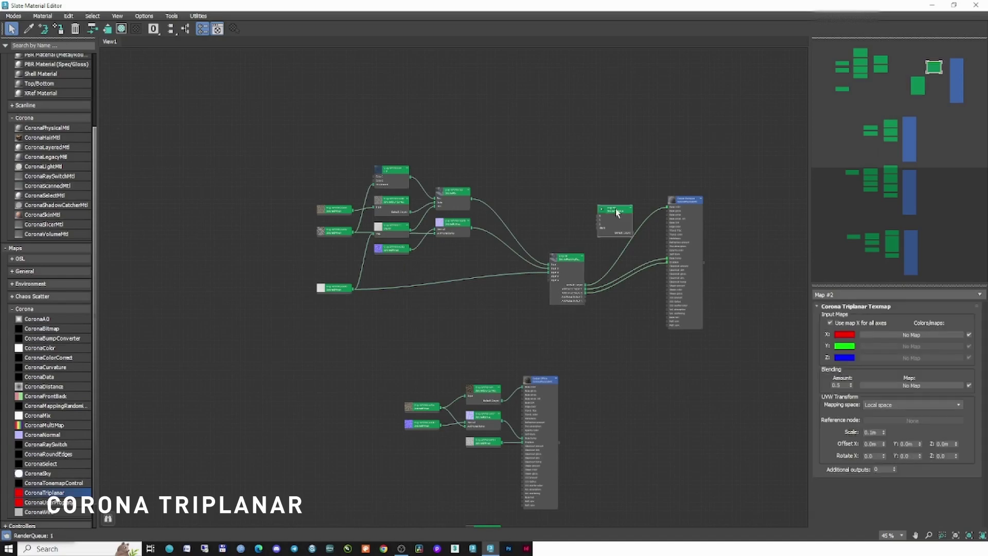
{"action": "scroll", "coordinate": [617, 218], "scroll_direction": "up", "scroll_amount": 5}
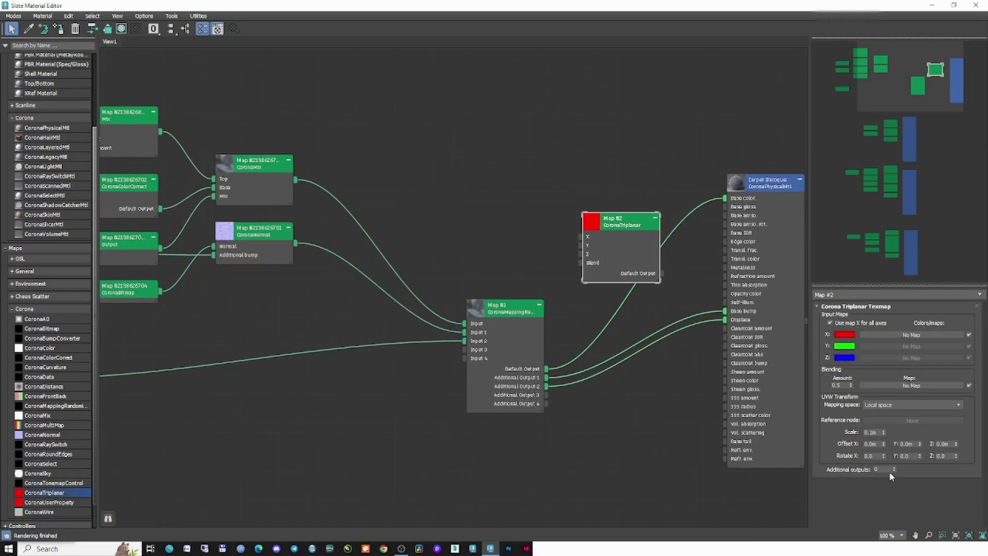
{"action": "left_click", "coordinate": [894, 467]}
{"action": "left_click", "coordinate": [894, 467]}
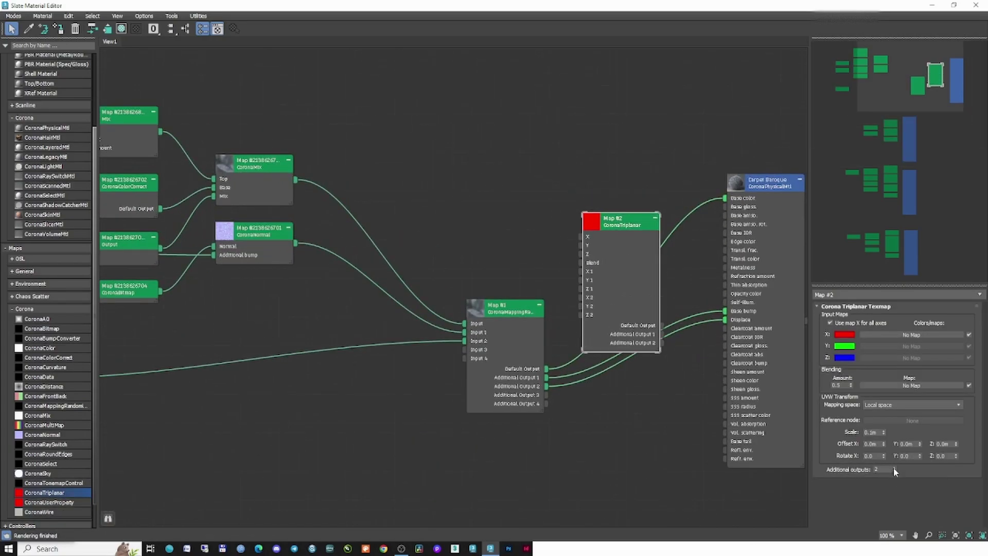
{"action": "left_click", "coordinate": [894, 467]}
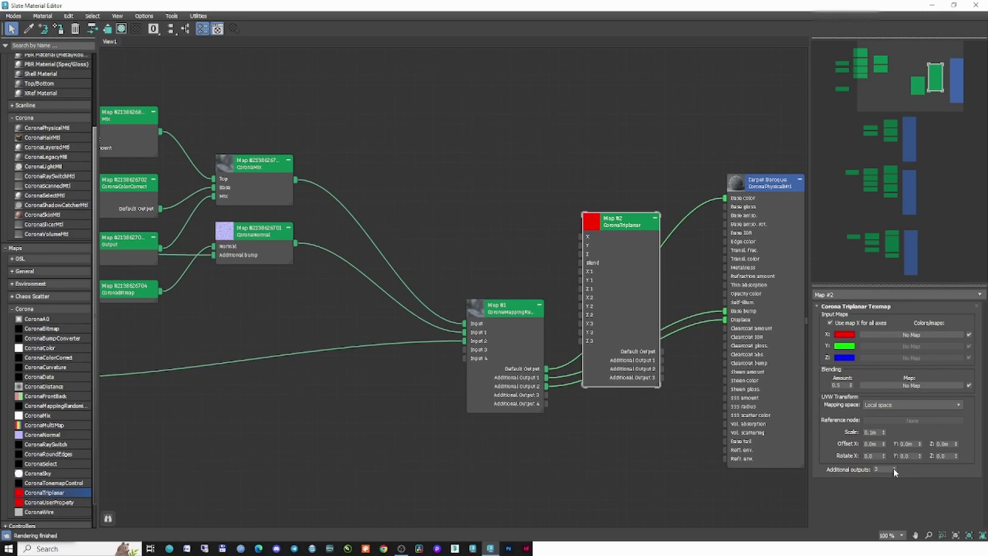
Arrange the randomizer and triplanar nodes, and route the randomizer's Default Output through triplanar X into Carpet Baroque's Base color.
{"action": "left_click_drag", "start_coordinate": [517, 312], "coordinate": [411, 284]}
{"action": "left_click_drag", "start_coordinate": [625, 225], "coordinate": [567, 283]}
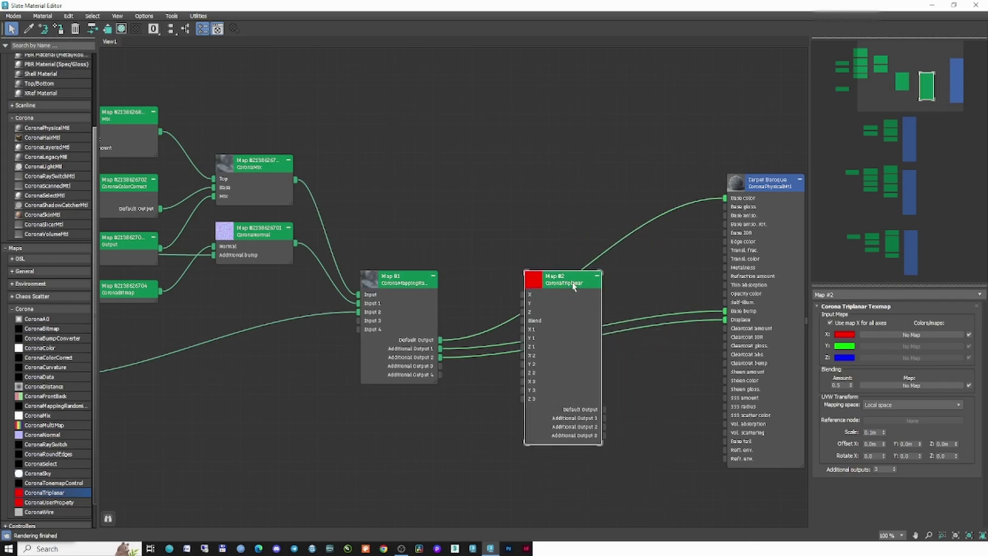
{"action": "left_click_drag", "start_coordinate": [441, 340], "coordinate": [548, 302]}
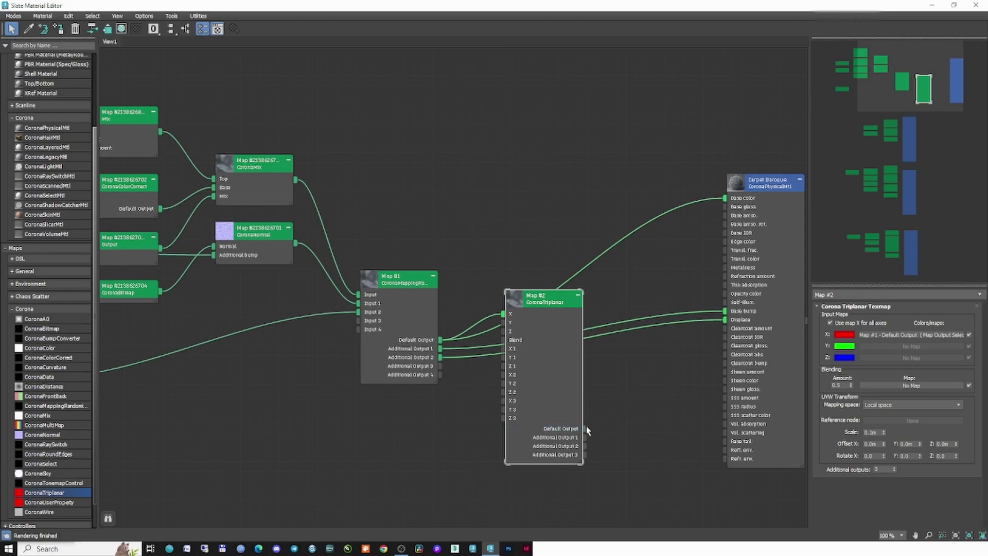
{"action": "left_click_drag", "start_coordinate": [585, 429], "coordinate": [725, 198]}
{"action": "left_click_drag", "start_coordinate": [546, 299], "coordinate": [570, 264]}
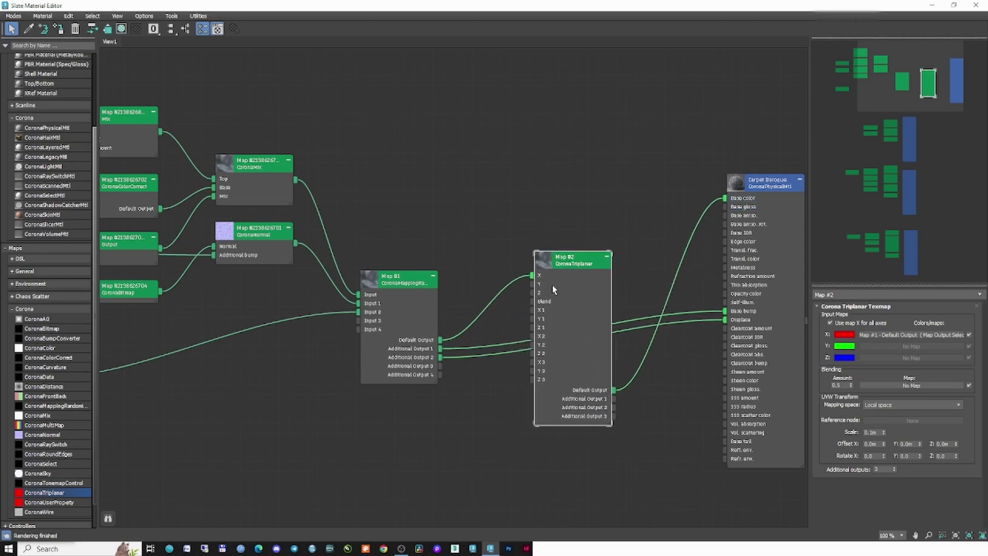
Route the randomized bump and displacement through CoronaTriplanar inputs X 1 and X 2 into Carpet Baroque's Base bump and Displace.
{"action": "left_click_drag", "start_coordinate": [440, 349], "coordinate": [532, 310]}
{"action": "left_click_drag", "start_coordinate": [614, 398], "coordinate": [724, 311]}
{"action": "mouse_move", "coordinate": [439, 365]}
{"action": "left_mouse_down"}
{"action": "mouse_move", "coordinate": [503, 396]}
{"action": "mouse_move", "coordinate": [440, 365]}
{"action": "left_mouse_up"}
{"action": "left_click_drag", "start_coordinate": [573, 260], "coordinate": [591, 250]}
{"action": "left_click_drag", "start_coordinate": [440, 366], "coordinate": [552, 326]}
{"action": "left_click_drag", "start_coordinate": [592, 257], "coordinate": [572, 161]}
{"action": "middle_click_drag", "start_coordinate": [572, 161], "coordinate": [542, 174]}
{"action": "left_click_drag", "start_coordinate": [583, 313], "coordinate": [695, 331]}
Reposition the nodes and route Carpet Office's CoronaColorCorrect map through randomizer Input 3 and Additional Output 3 into its Base color.
{"action": "left_click", "coordinate": [445, 370]}
{"action": "scroll", "coordinate": [574, 360], "scroll_direction": "down", "scroll_amount": 4}
{"action": "scroll", "coordinate": [526, 378], "scroll_direction": "up", "scroll_amount": 1}
{"action": "left_click_drag", "start_coordinate": [575, 247], "coordinate": [586, 274]}
{"action": "mouse_move", "coordinate": [483, 318]}
{"action": "left_mouse_down"}
{"action": "mouse_move", "coordinate": [498, 292]}
{"action": "mouse_move", "coordinate": [488, 300]}
{"action": "left_mouse_up"}
{"action": "middle_click_drag", "start_coordinate": [499, 463], "coordinate": [448, 304]}
{"action": "left_click_drag", "start_coordinate": [455, 328], "coordinate": [593, 317]}
{"action": "left_click_drag", "start_coordinate": [433, 142], "coordinate": [454, 230]}
{"action": "scroll", "coordinate": [444, 293], "scroll_direction": "up", "scroll_amount": 4}
{"action": "left_click_drag", "start_coordinate": [372, 396], "coordinate": [419, 218]}
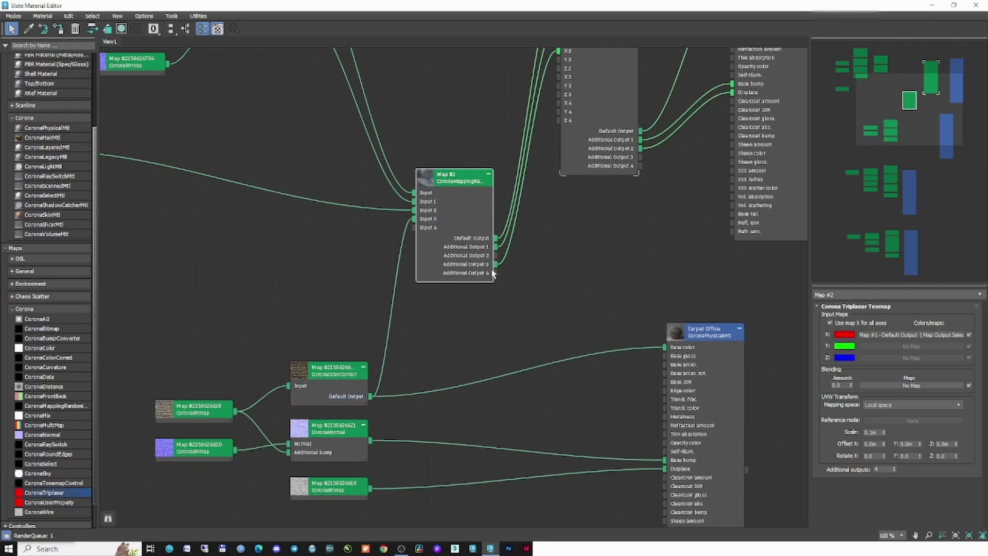
{"action": "middle_click_drag", "start_coordinate": [419, 219], "coordinate": [372, 338]}
{"action": "left_click_drag", "start_coordinate": [450, 376], "coordinate": [620, 466]}
Route Carpet Office's CoronaNormal map through randomizer Input 4 and Additional Output 4 into its Base bump.
{"action": "scroll", "coordinate": [492, 360], "scroll_direction": "down", "scroll_amount": 1}
{"action": "middle_click_drag", "start_coordinate": [429, 313], "coordinate": [390, 238]}
{"action": "left_click_drag", "start_coordinate": [390, 238], "coordinate": [406, 264]}
{"action": "left_click_drag", "start_coordinate": [306, 465], "coordinate": [361, 302]}
{"action": "left_click_drag", "start_coordinate": [434, 341], "coordinate": [569, 482]}
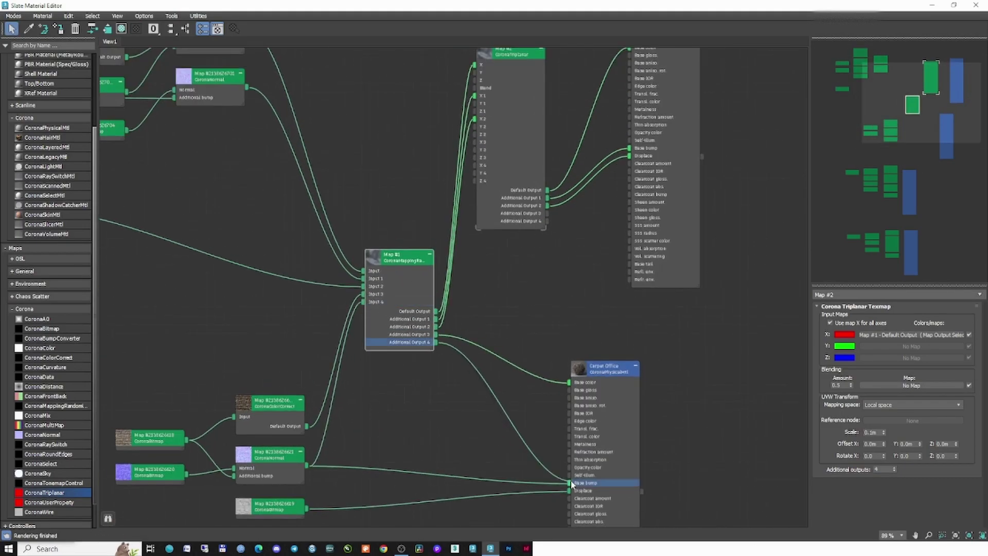
Set the randomizer's additional outputs to 5 and route Carpet Office's displacement bitmap through the new channel into Displace.
{"action": "double_click", "coordinate": [401, 257]}
{"action": "left_click", "coordinate": [894, 515]}
{"action": "middle_click_drag", "start_coordinate": [538, 470], "coordinate": [538, 419]}
{"action": "left_click_drag", "start_coordinate": [306, 458], "coordinate": [362, 259]}
{"action": "left_click_drag", "start_coordinate": [434, 306], "coordinate": [569, 440]}
{"action": "scroll", "coordinate": [585, 267], "scroll_direction": "down", "scroll_amount": 2}
{"action": "scroll", "coordinate": [503, 353], "scroll_direction": "up", "scroll_amount": 3}
{"action": "scroll", "coordinate": [497, 299], "scroll_direction": "down", "scroll_amount": 4}
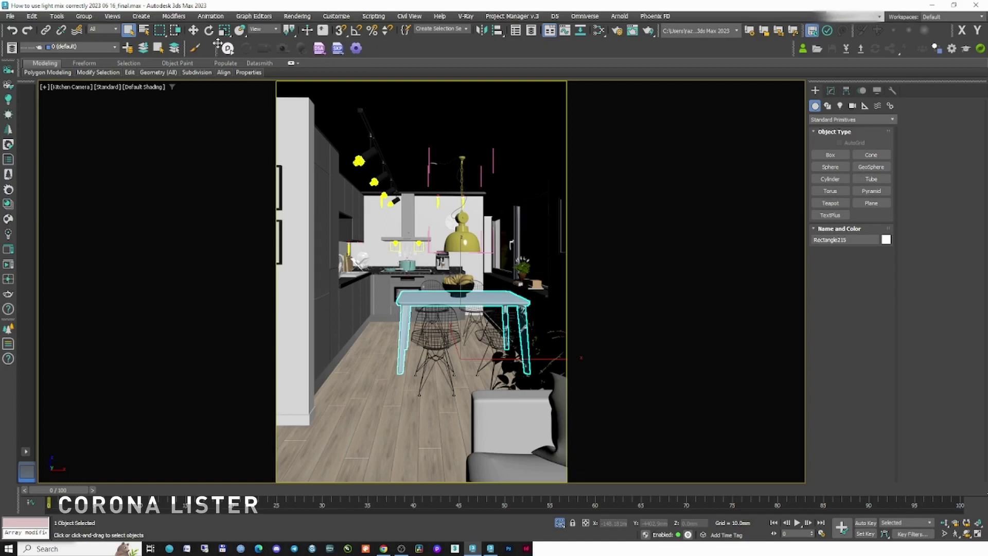
Rearrange the toolbar above the viewport and open the Corona Lister over the scene.
{"action": "left_click_drag", "start_coordinate": [796, 48], "coordinate": [381, 48]}
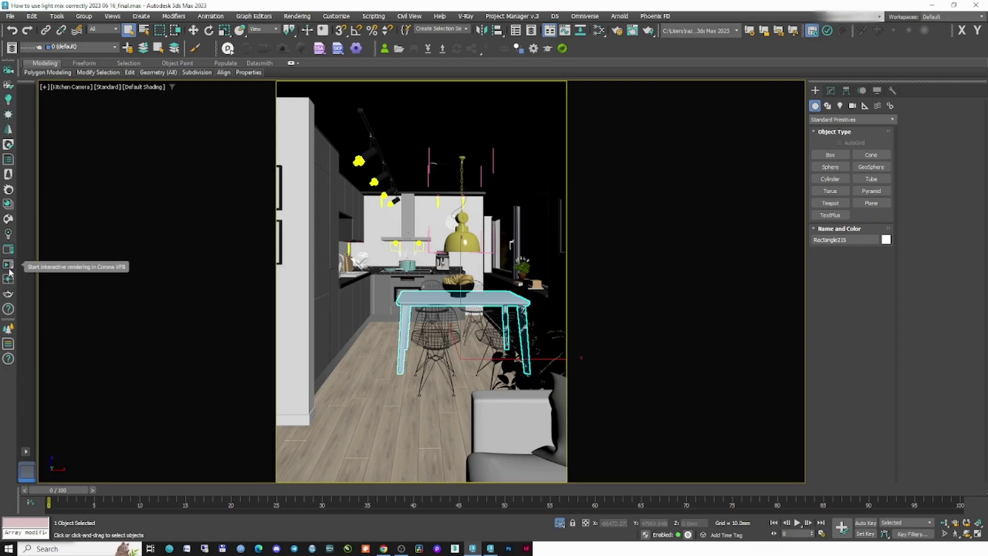
{"action": "left_click", "coordinate": [8, 159]}
{"action": "left_click_drag", "start_coordinate": [504, 159], "coordinate": [399, 154]}
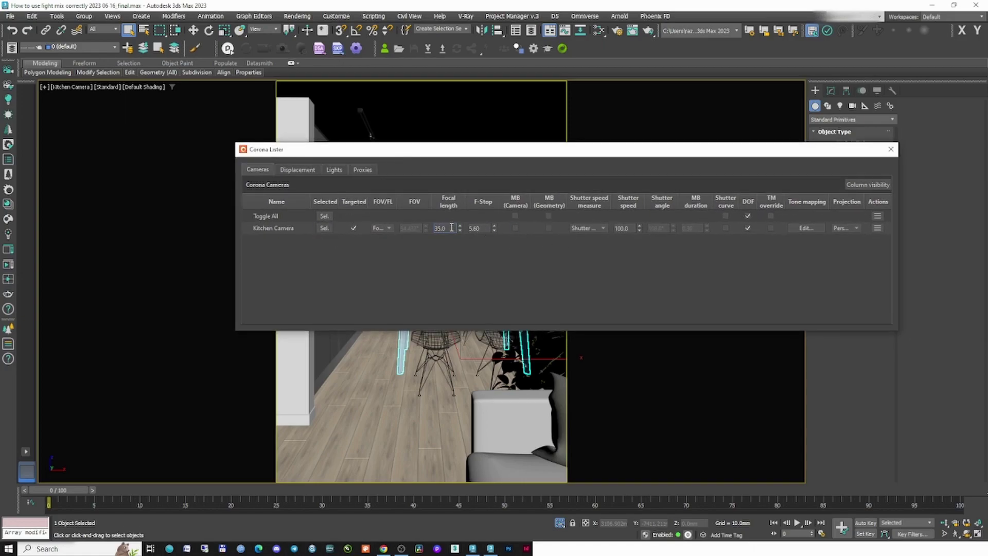
Set the Kitchen Camera's focal length to 39.80 and shutter speed to 101.201, and slightly raise its F-Stop in the Corona Lister.
{"action": "left_click_drag", "start_coordinate": [461, 230], "coordinate": [735, 133]}
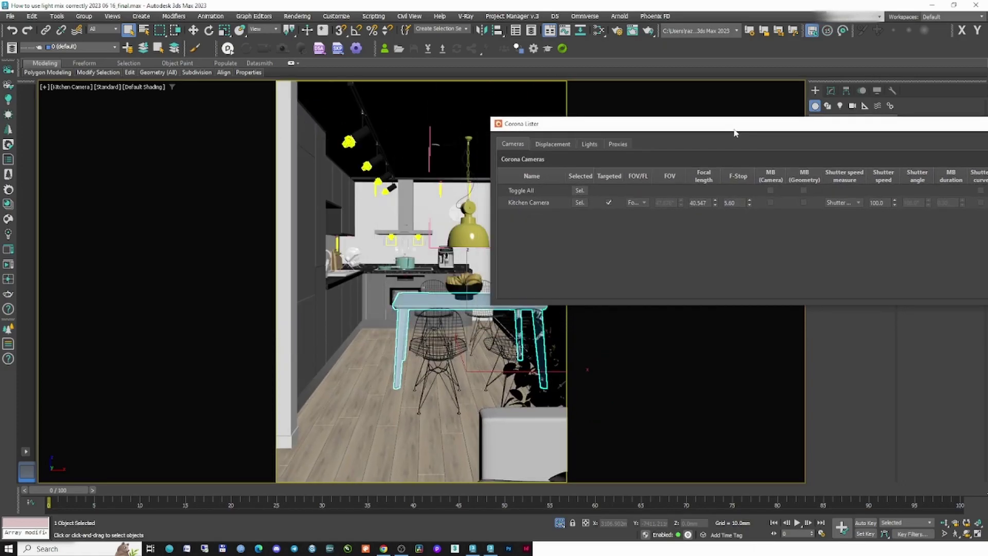
{"action": "left_click_drag", "start_coordinate": [718, 204], "coordinate": [652, 206]}
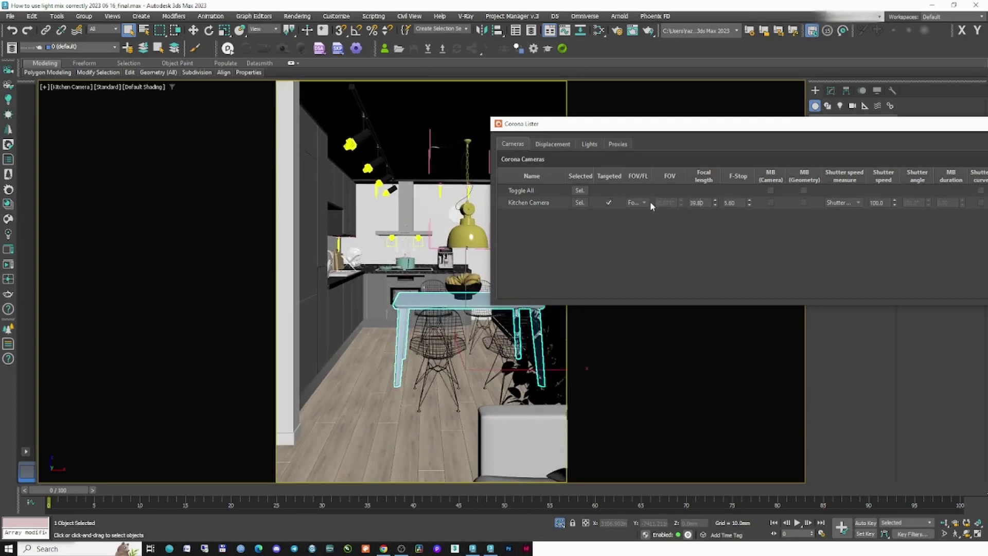
{"action": "left_click", "coordinate": [644, 203]}
{"action": "left_click", "coordinate": [645, 203]}
{"action": "left_click_drag", "start_coordinate": [895, 202], "coordinate": [874, 250]}
{"action": "left_click_drag", "start_coordinate": [873, 124], "coordinate": [687, 134]}
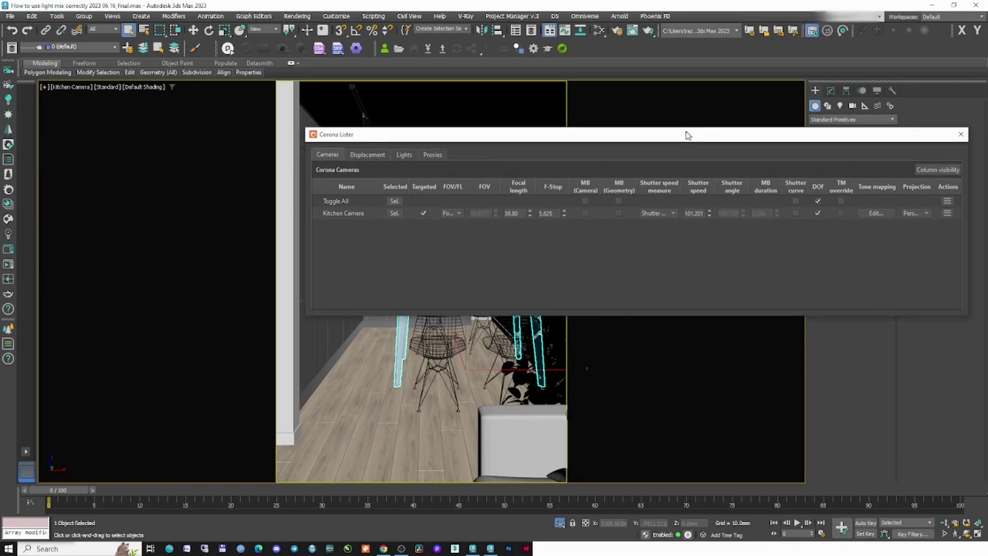
List the displacement materials in the Corona Lister and move its window clear of the kitchen view.
{"action": "left_click", "coordinate": [370, 155]}
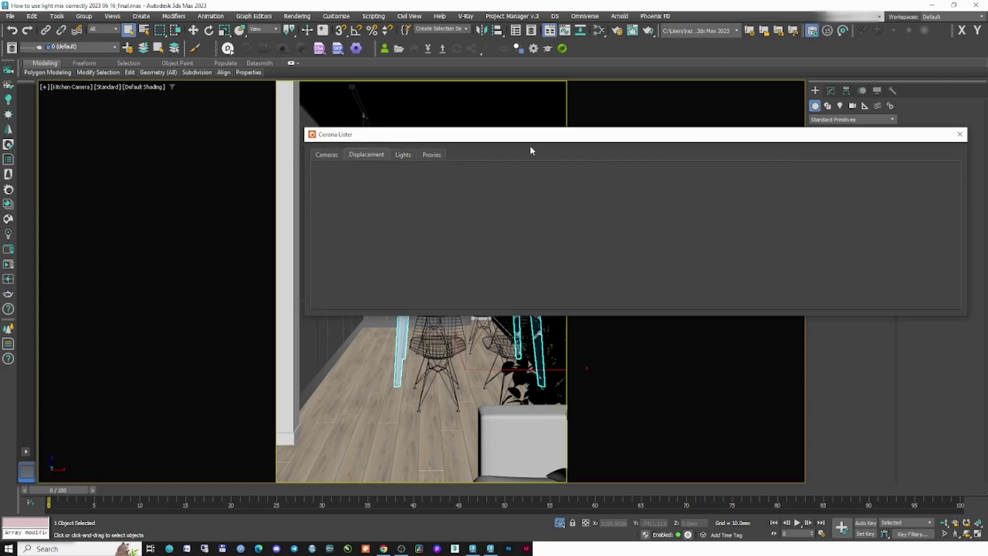
{"action": "left_click_drag", "start_coordinate": [553, 135], "coordinate": [795, 103]}
{"action": "right_click", "coordinate": [370, 333]}
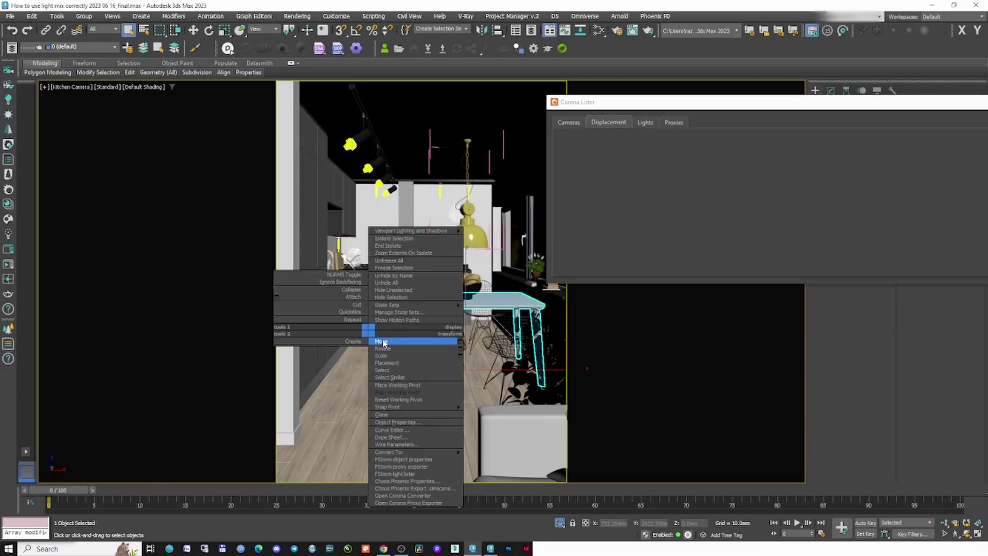
{"action": "left_click", "coordinate": [383, 341]}
Pick the table's material into the Slate Material Editor and connect Map #12 to its Displacement slot.
{"action": "key", "text": "m"}
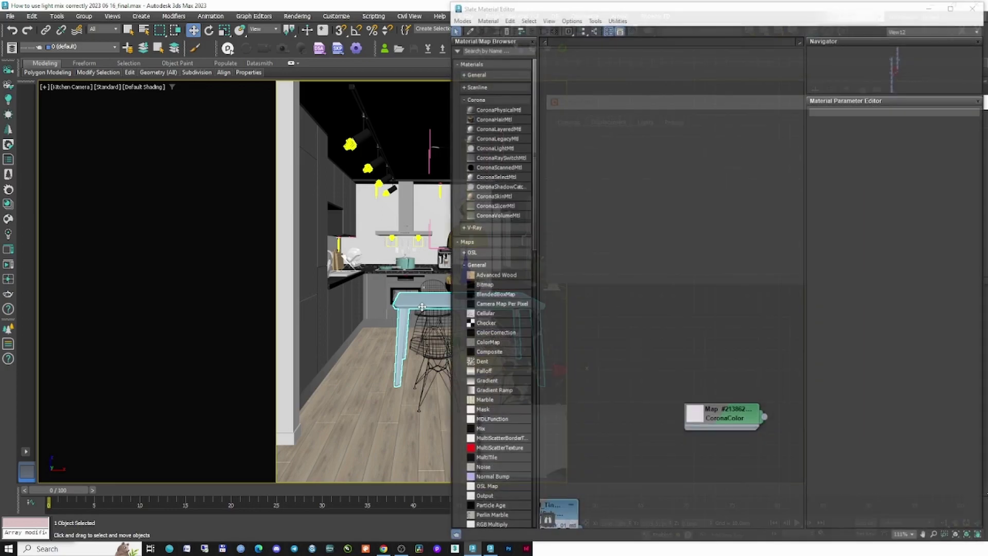
{"action": "key", "text": "m"}
{"action": "left_click", "coordinate": [427, 301]}
{"action": "key", "text": "m"}
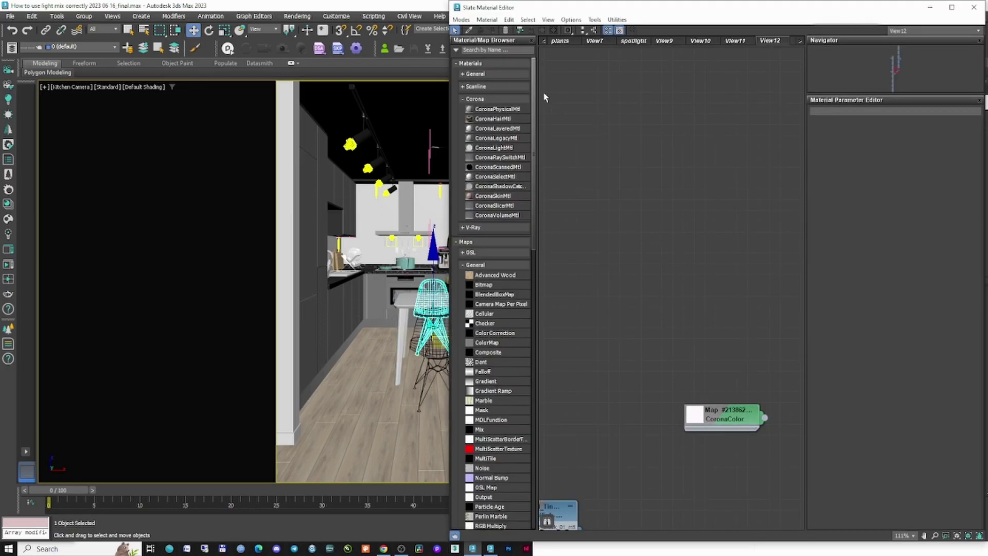
{"action": "left_click", "coordinate": [469, 30]}
{"action": "left_click", "coordinate": [405, 305]}
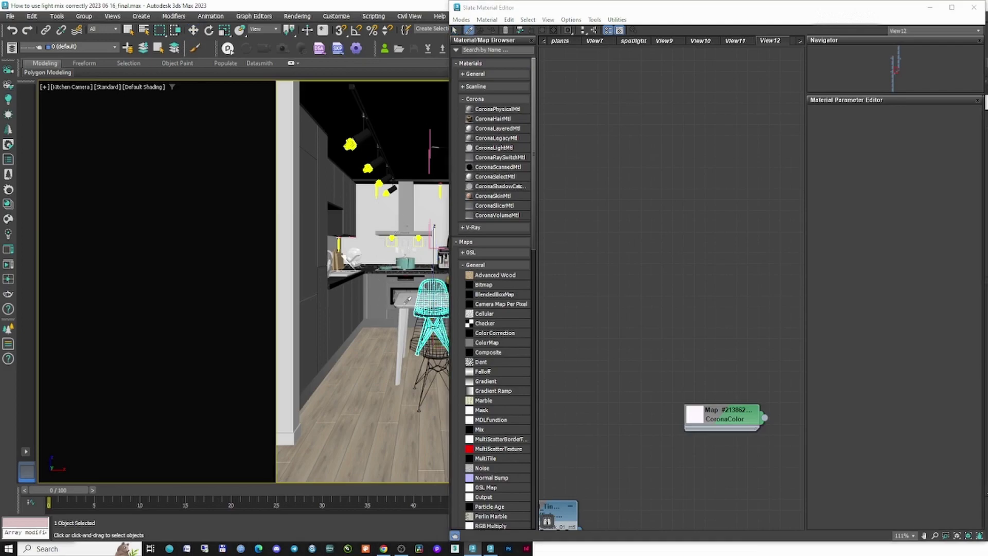
{"action": "middle_click_drag", "start_coordinate": [614, 271], "coordinate": [662, 270]}
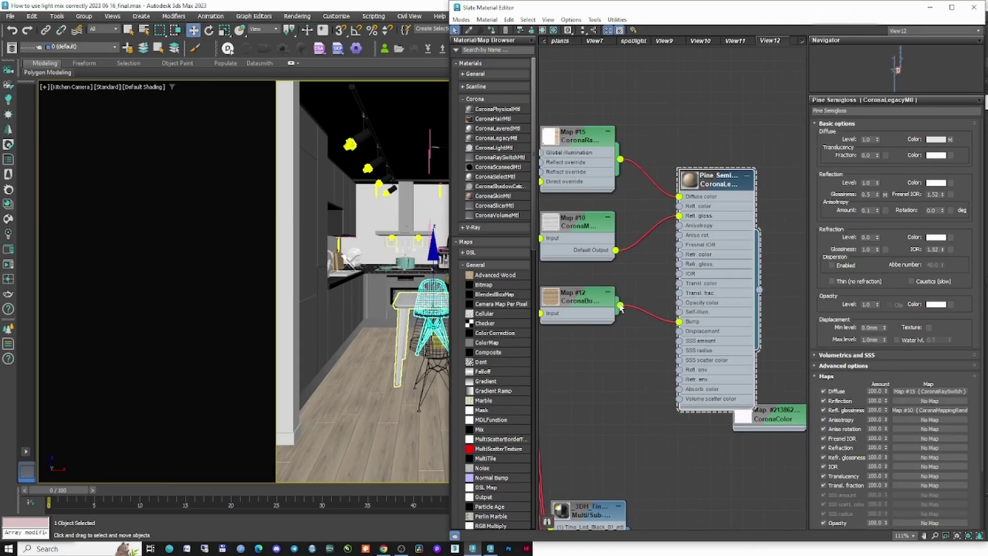
{"action": "left_click_drag", "start_coordinate": [642, 293], "coordinate": [680, 332]}
Move the editor and lister windows apart and review the Pine Semigloss displacement settings in the Corona Lister.
{"action": "left_click_drag", "start_coordinate": [769, 11], "coordinate": [339, 50]}
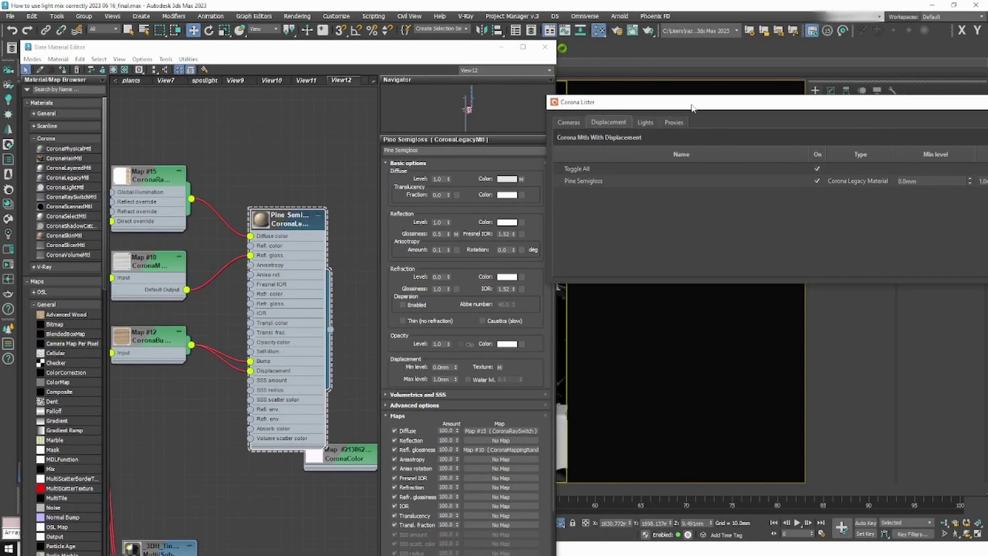
{"action": "left_click_drag", "start_coordinate": [684, 107], "coordinate": [569, 110]}
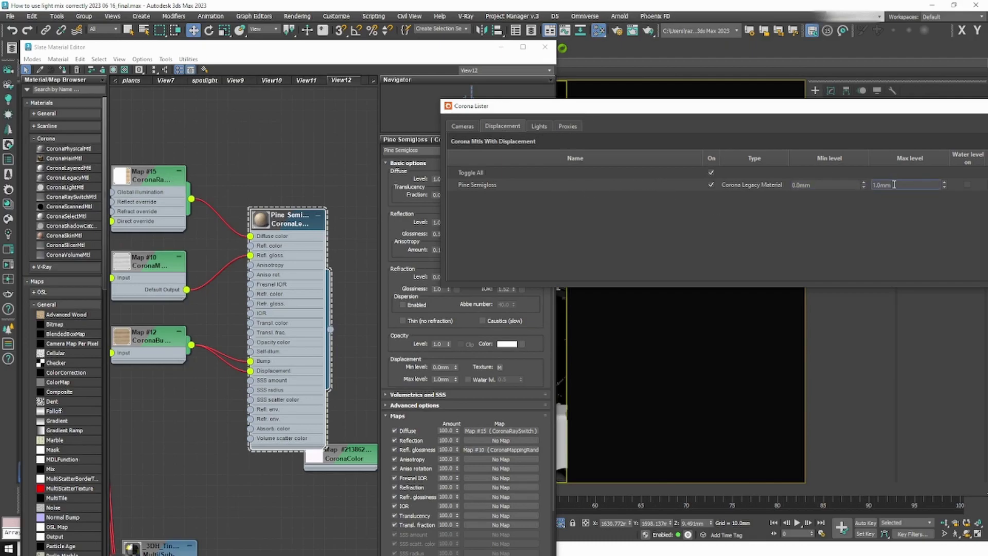
{"action": "left_click_drag", "start_coordinate": [865, 107], "coordinate": [592, 111]}
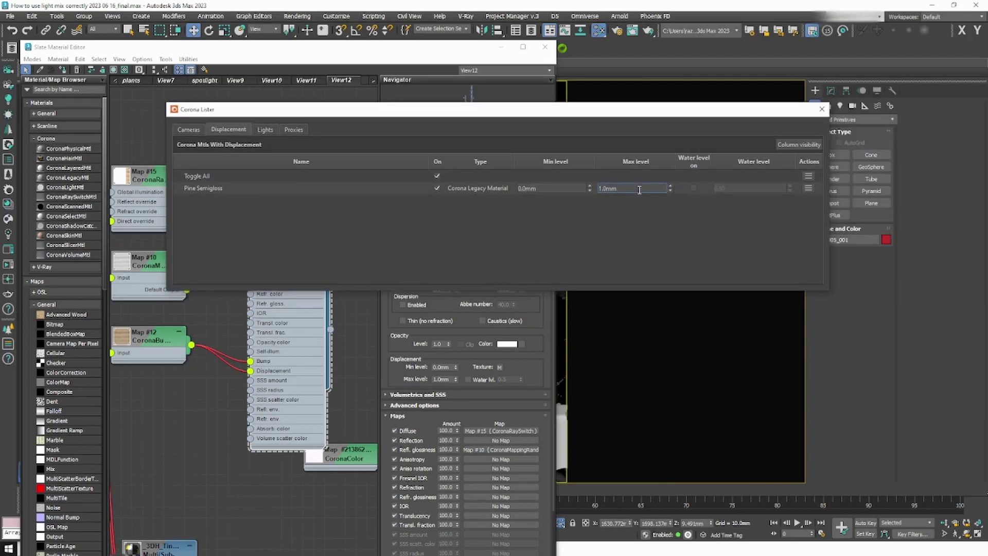
{"action": "left_click_drag", "start_coordinate": [464, 115], "coordinate": [795, 111]}
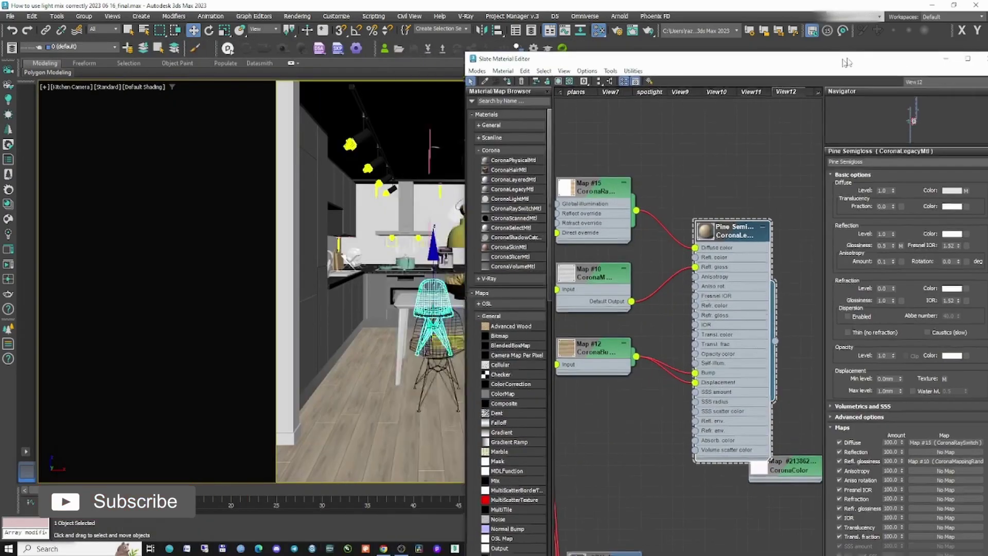
Pick the wood floor's material into the Slate Material Editor and connect its Base bump map to the Displace slot as well.
{"action": "left_click", "coordinate": [524, 77]}
{"action": "left_click", "coordinate": [404, 366]}
{"action": "left_click_drag", "start_coordinate": [708, 186], "coordinate": [836, 154]}
{"action": "middle_click_drag", "start_coordinate": [765, 200], "coordinate": [754, 188]}
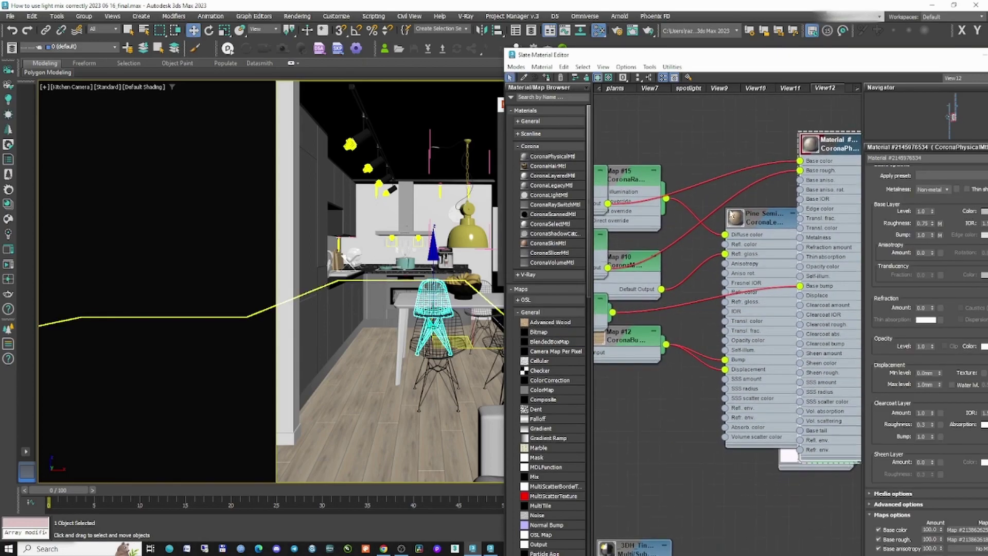
{"action": "left_click", "coordinate": [784, 306]}
{"action": "left_click_drag", "start_coordinate": [613, 312], "coordinate": [801, 295]}
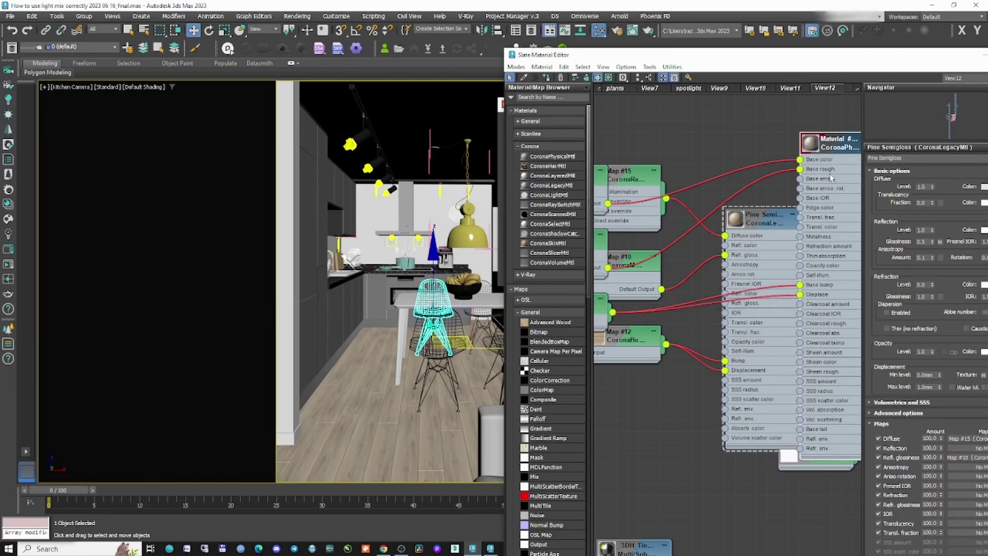
Close the Slate Material Editor and set Pine Semigloss's maximum displacement level to 1.161 mm in the Corona Lister.
{"action": "left_click_drag", "start_coordinate": [844, 69], "coordinate": [383, 79]}
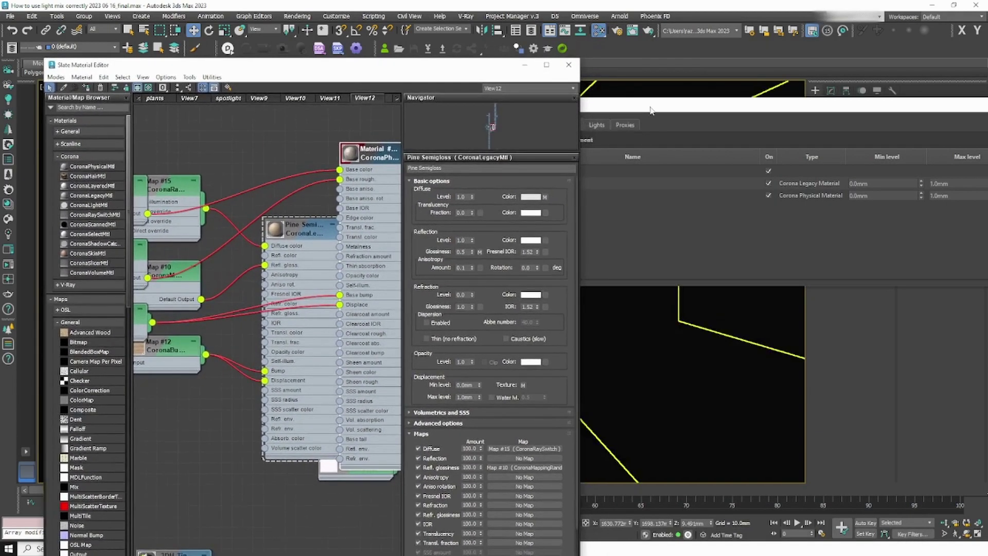
{"action": "left_click", "coordinate": [621, 100]}
{"action": "left_click", "coordinate": [568, 65]}
{"action": "left_click_drag", "start_coordinate": [602, 110], "coordinate": [299, 131]}
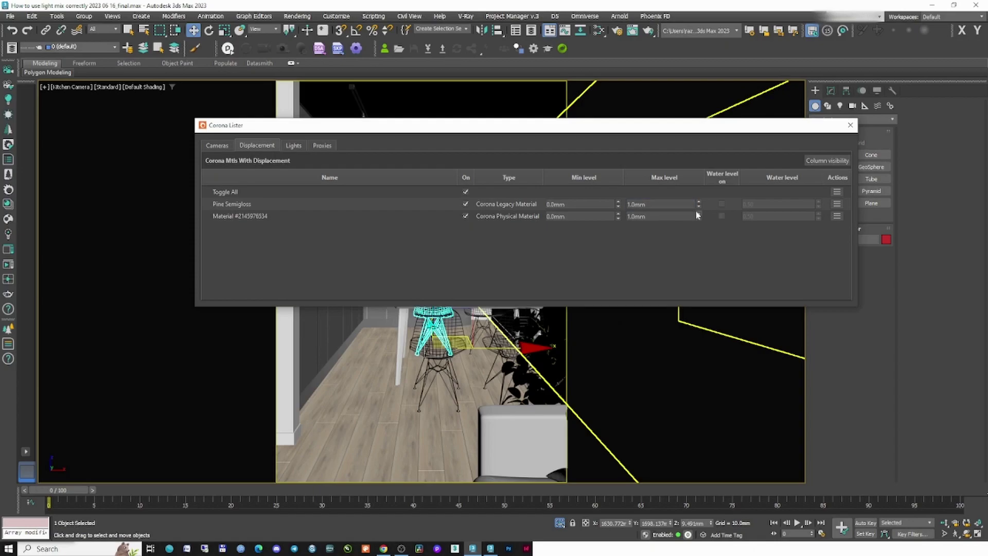
{"action": "left_click_drag", "start_coordinate": [698, 205], "coordinate": [715, 177]}
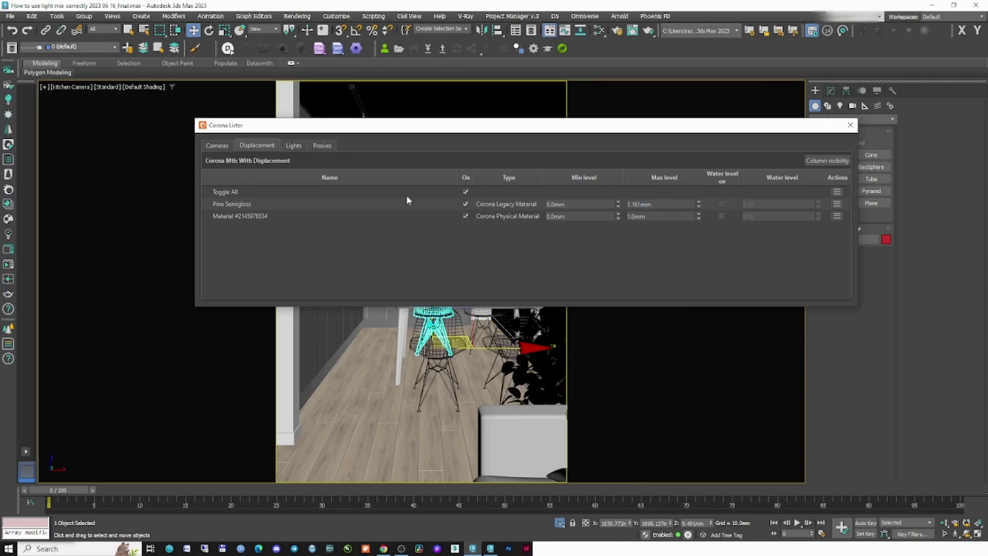
List the lights in an enlarged Corona Lister and give the 6 light instances an intensity of 48.601 and a cool light-blue color.
{"action": "left_click", "coordinate": [296, 147]}
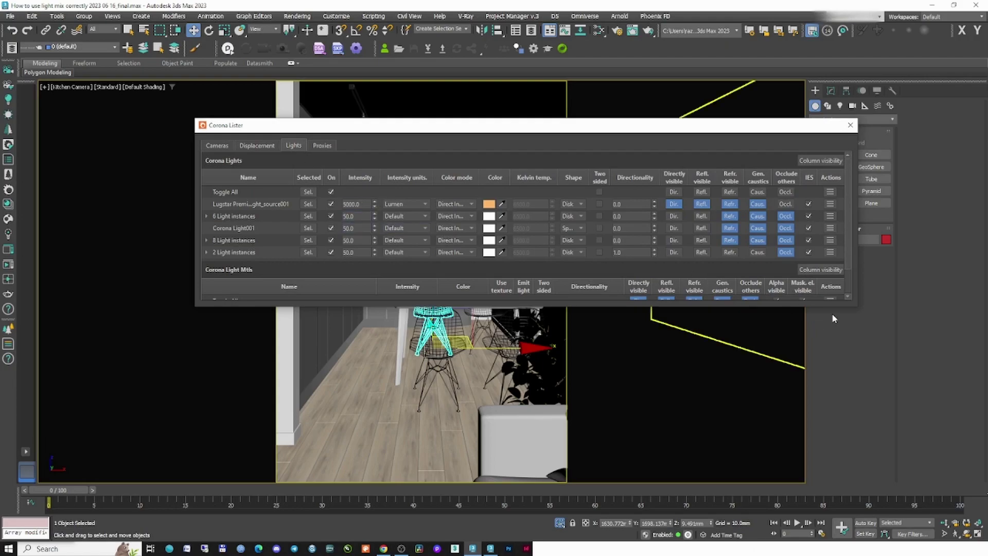
{"action": "left_click_drag", "start_coordinate": [855, 304], "coordinate": [881, 467]}
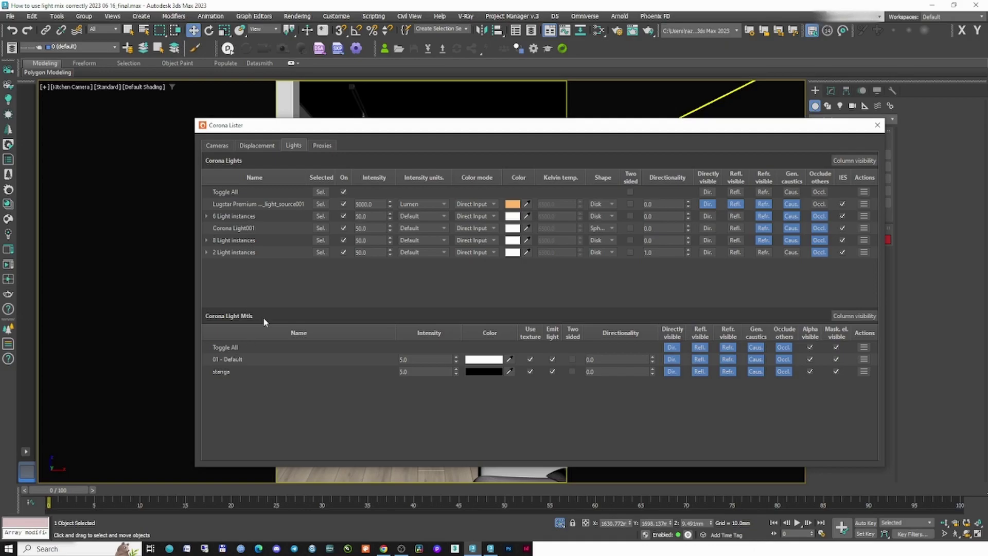
{"action": "left_click_drag", "start_coordinate": [389, 215], "coordinate": [560, 216]}
{"action": "left_click", "coordinate": [516, 216]}
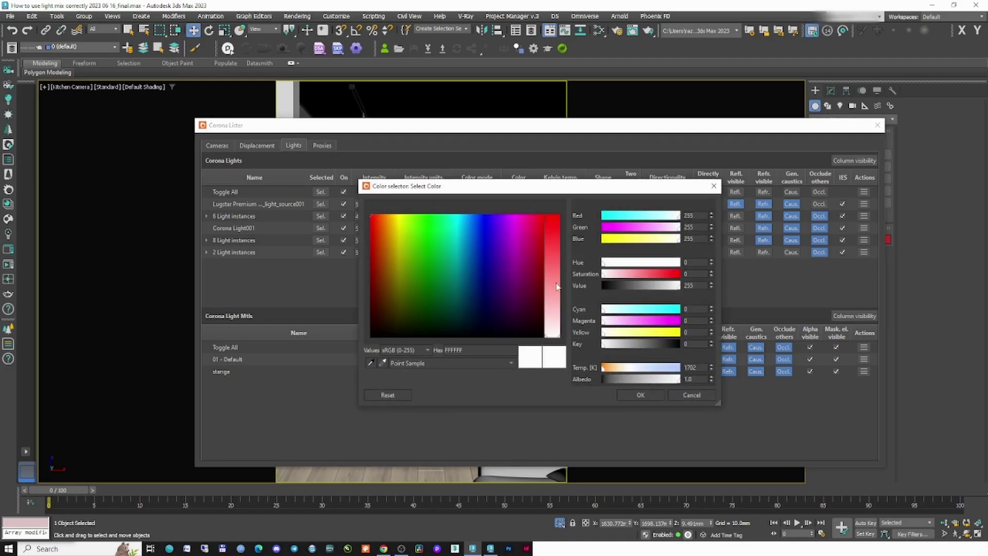
{"action": "left_click_drag", "start_coordinate": [634, 367], "coordinate": [660, 368]}
{"action": "left_click", "coordinate": [640, 395]}
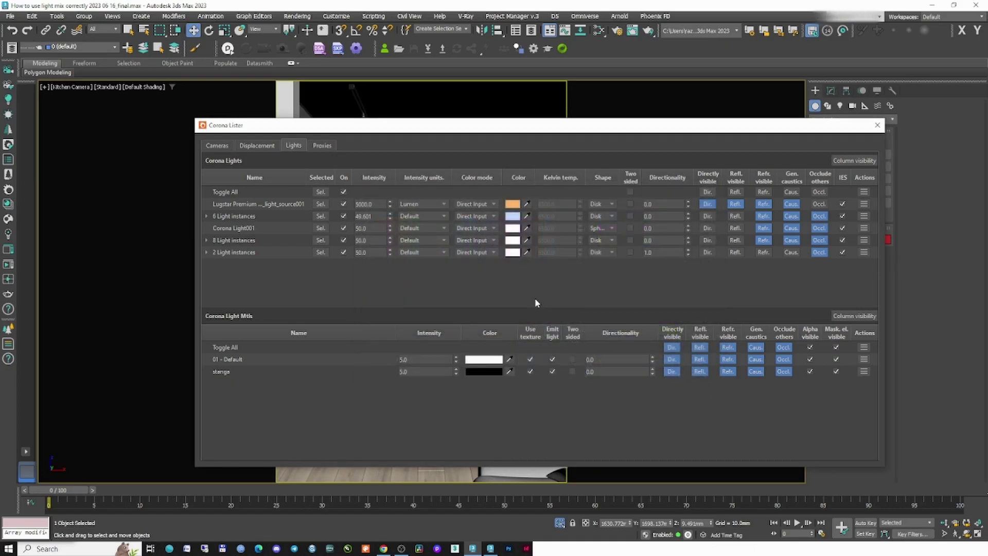
Review the scene's Corona proxies in the Corona Lister and close the lister.
{"action": "left_click", "coordinate": [334, 145]}
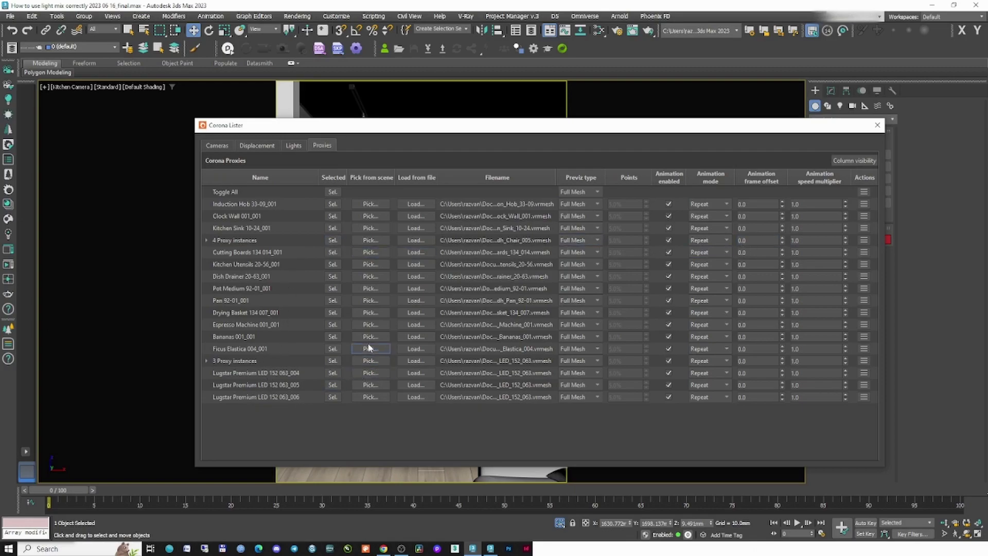
{"action": "left_click", "coordinate": [877, 126]}
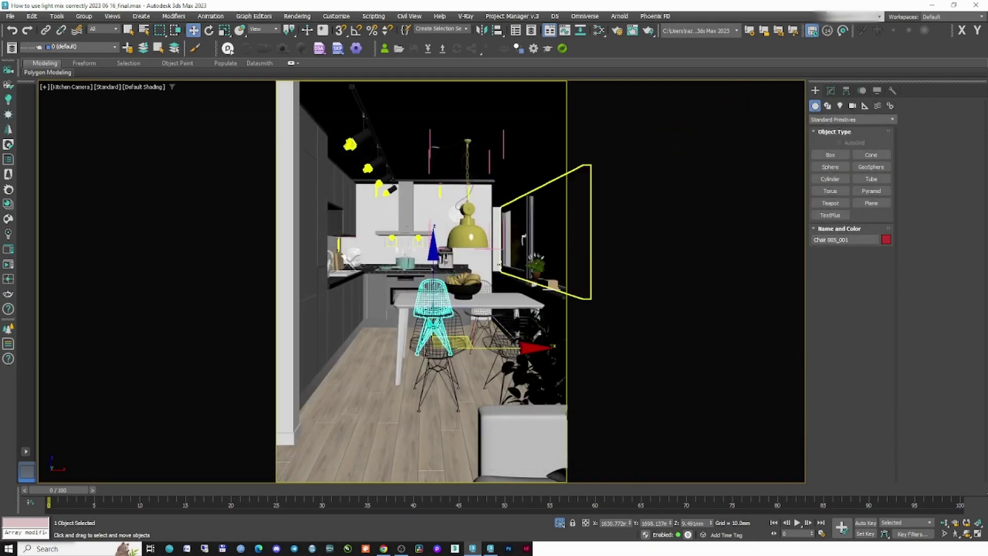